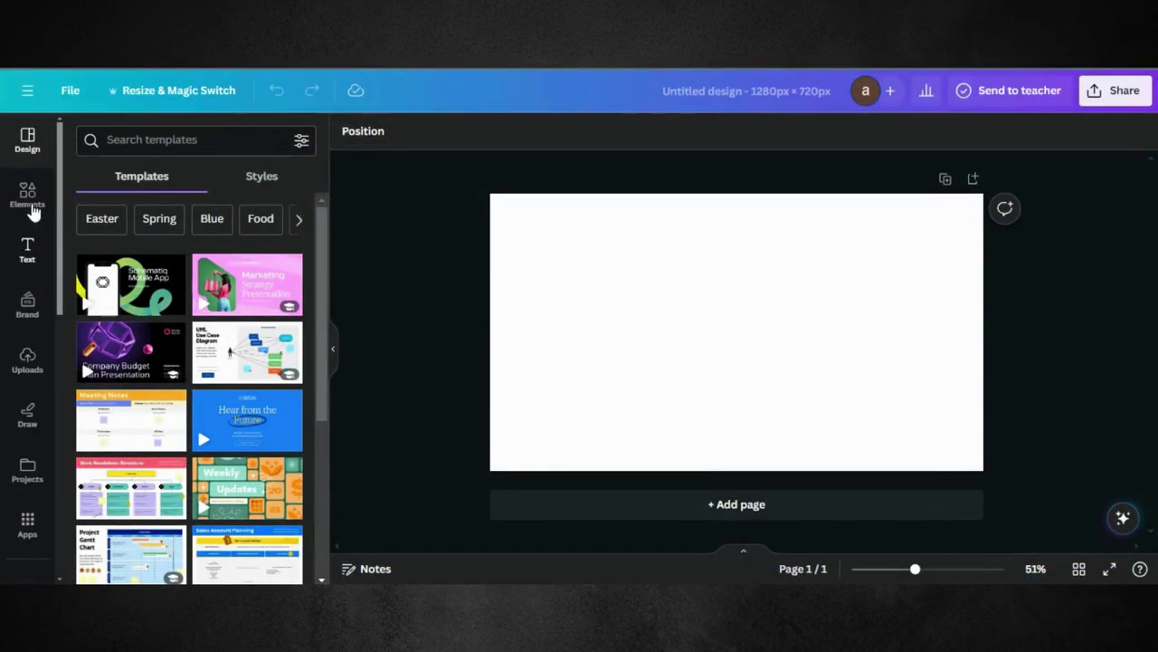
Step: Add the recently used smartphone frame to the blank page, enlarge it to nearly full page height, and place it right of centre
{"action": "left_click", "coordinate": [31, 207]}
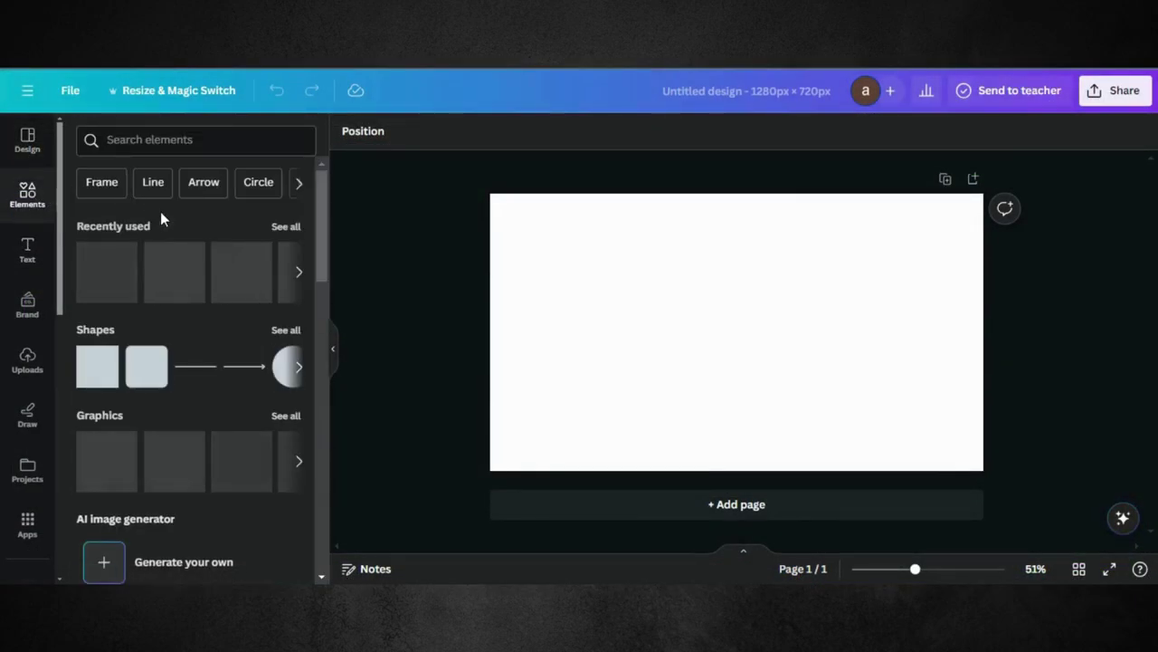
{"action": "left_click", "coordinate": [285, 227]}
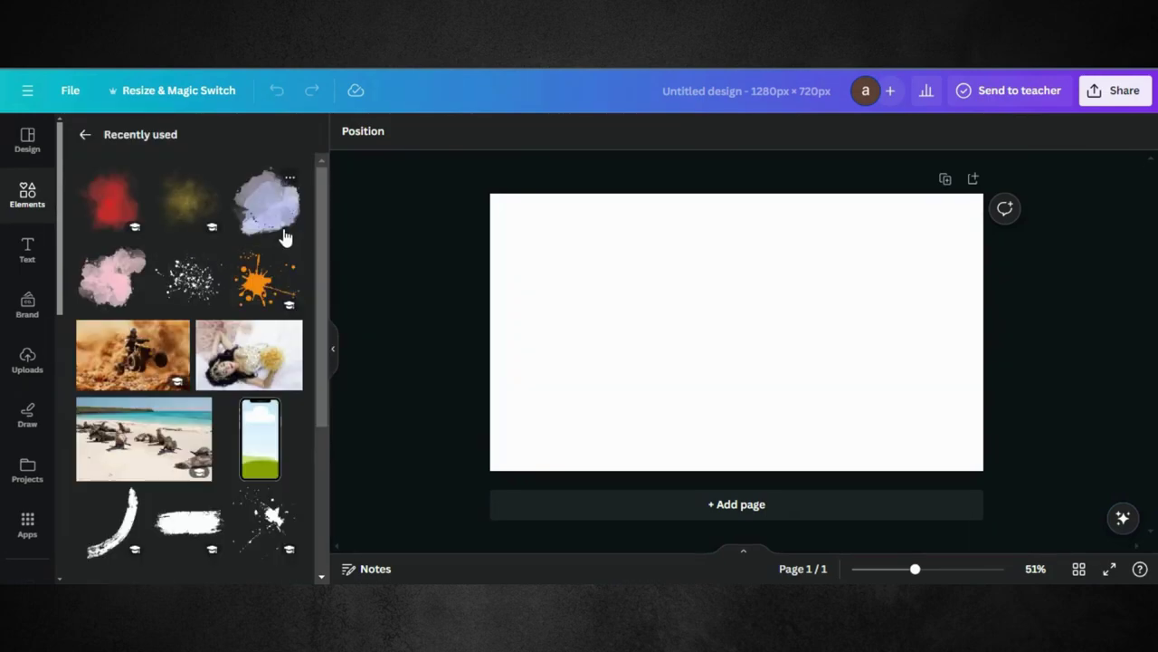
{"action": "left_click", "coordinate": [260, 436]}
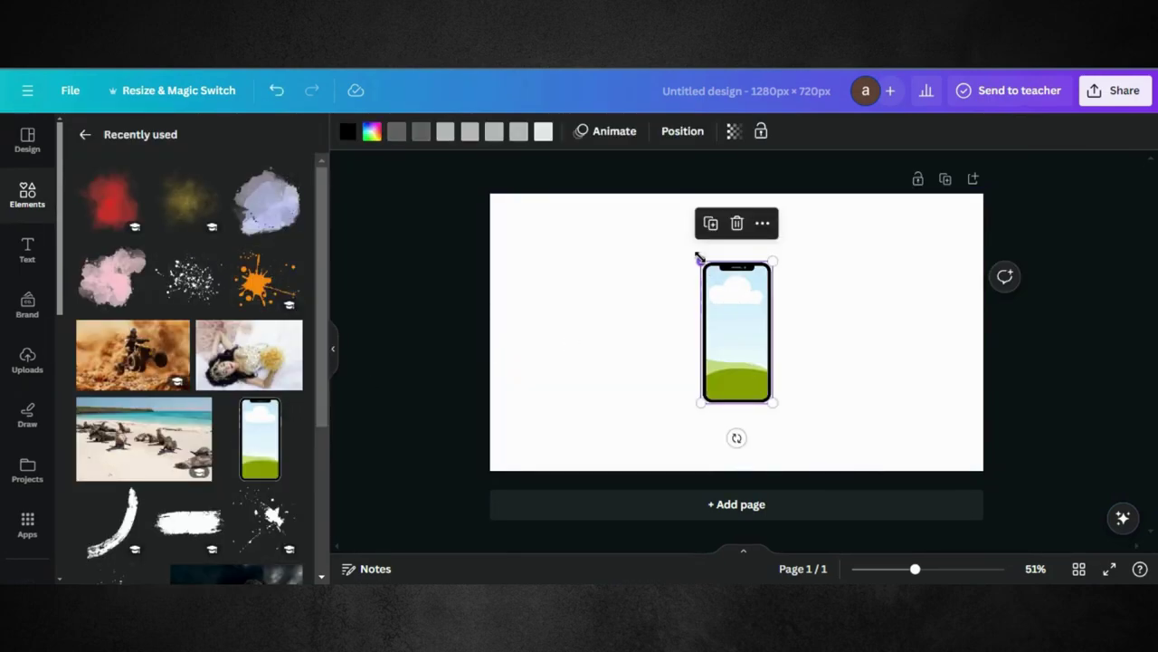
{"action": "left_click_drag", "start_coordinate": [653, 230], "coordinate": [633, 220]}
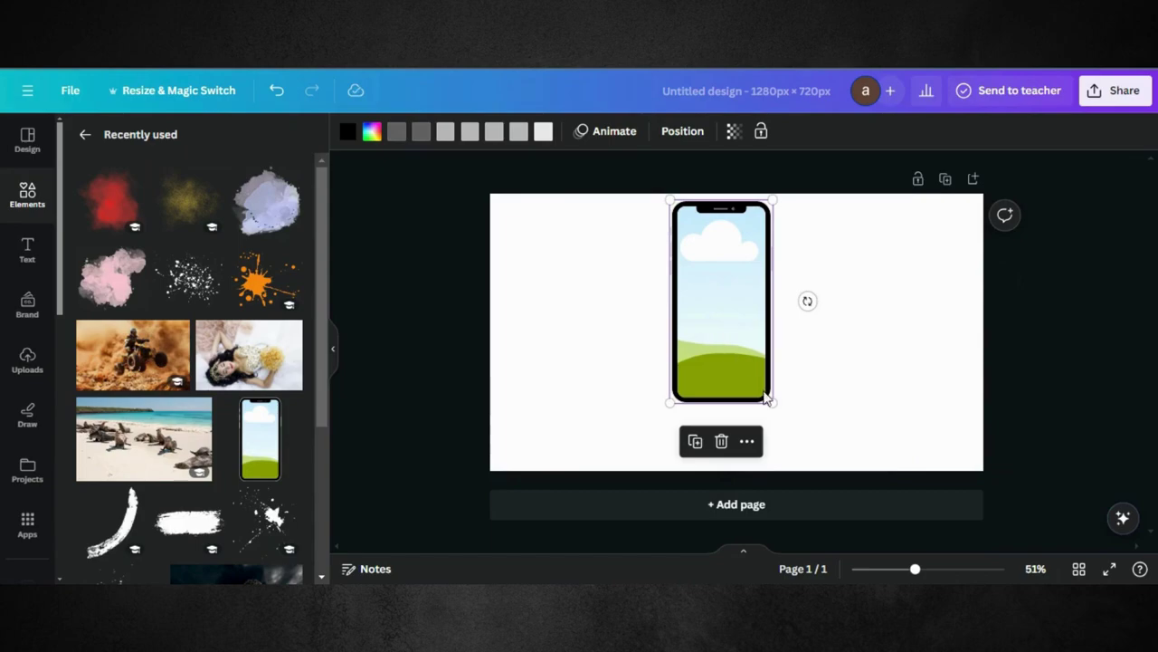
{"action": "left_click_drag", "start_coordinate": [770, 401], "coordinate": [838, 444]}
{"action": "left_click_drag", "start_coordinate": [749, 328], "coordinate": [797, 320]}
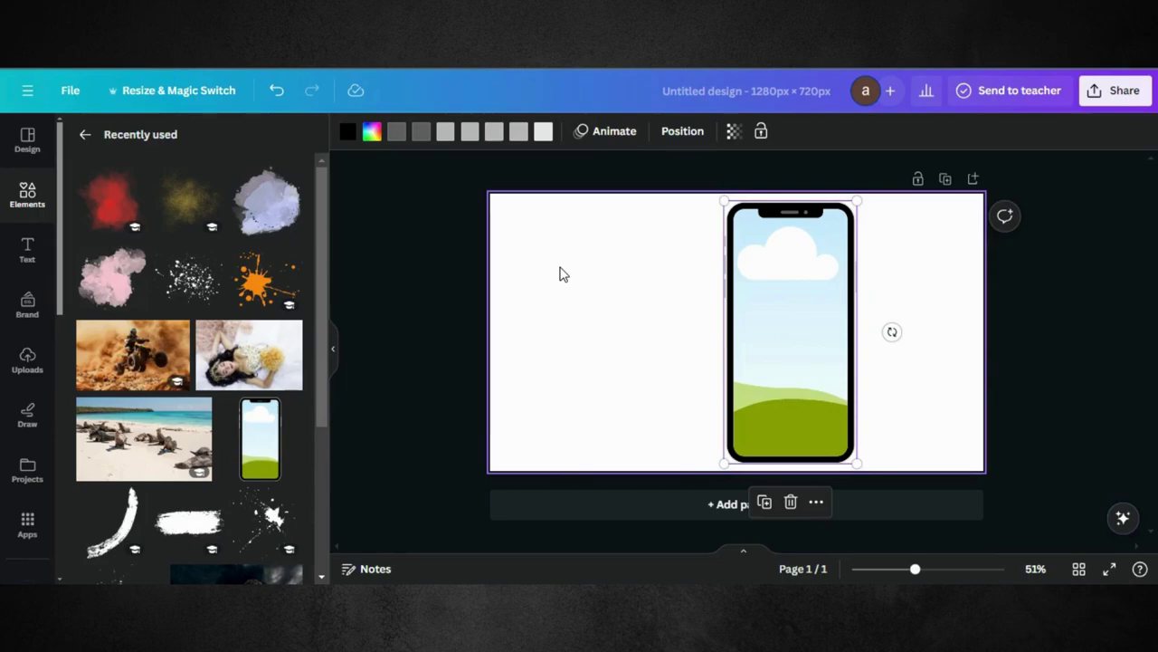
Step: Add the recently used quad bike photo, flip it horizontally, and enlarge it to nearly the phone frame's height
{"action": "left_click", "coordinate": [138, 359]}
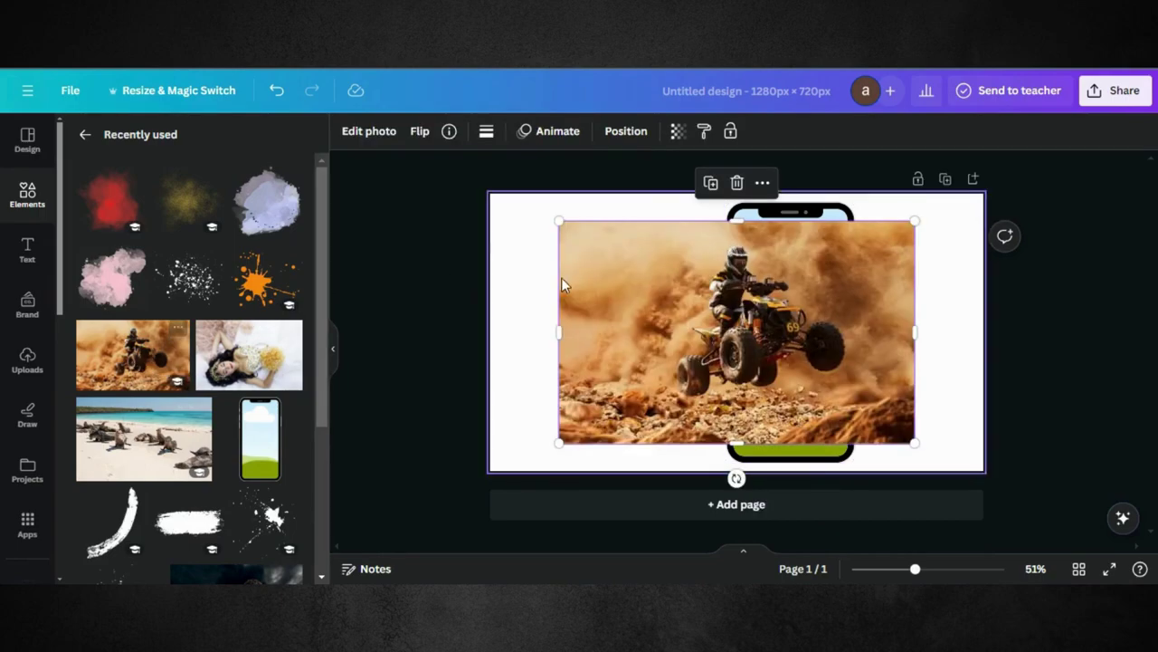
{"action": "left_click", "coordinate": [417, 136]}
{"action": "left_click", "coordinate": [466, 172]}
{"action": "left_click_drag", "start_coordinate": [696, 281], "coordinate": [698, 262]}
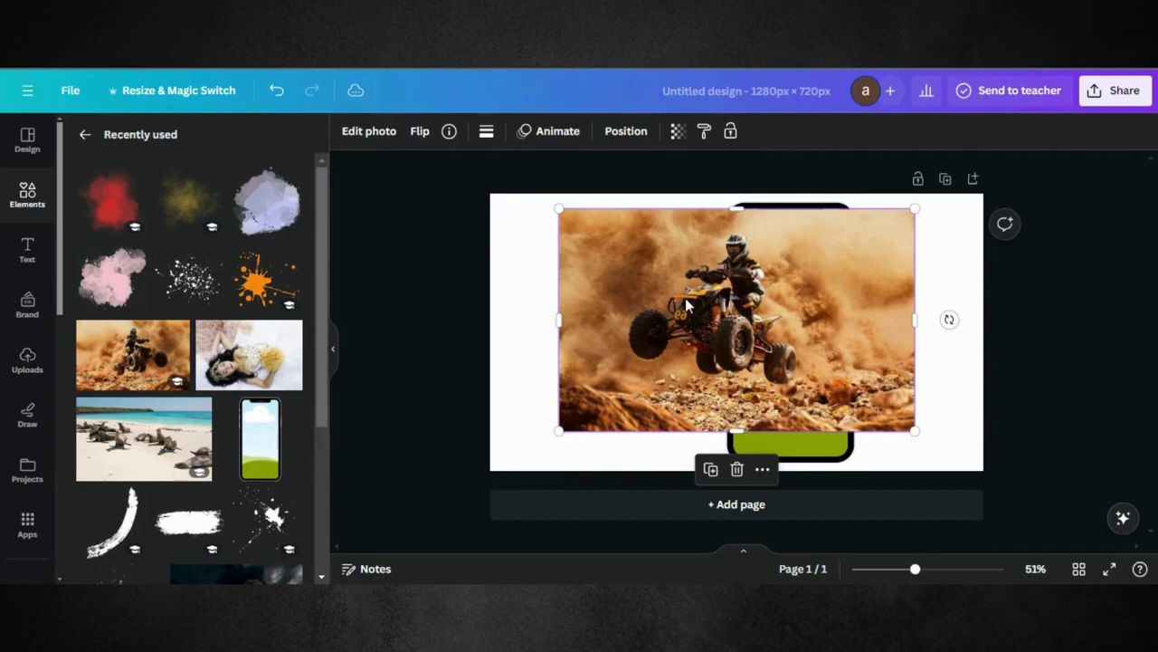
{"action": "left_click_drag", "start_coordinate": [558, 431], "coordinate": [521, 457]}
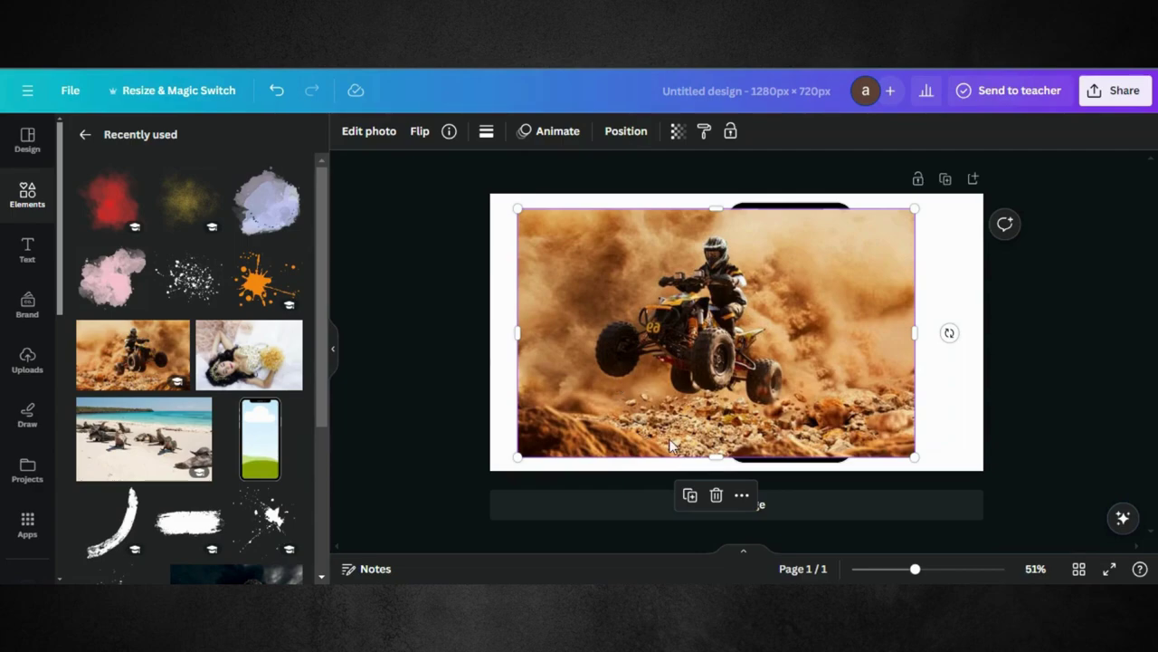
Step: Duplicate the quad bike photo and move the copy onto a newly added second page
{"action": "left_click", "coordinate": [690, 495]}
{"action": "left_click_drag", "start_coordinate": [797, 337], "coordinate": [912, 338]}
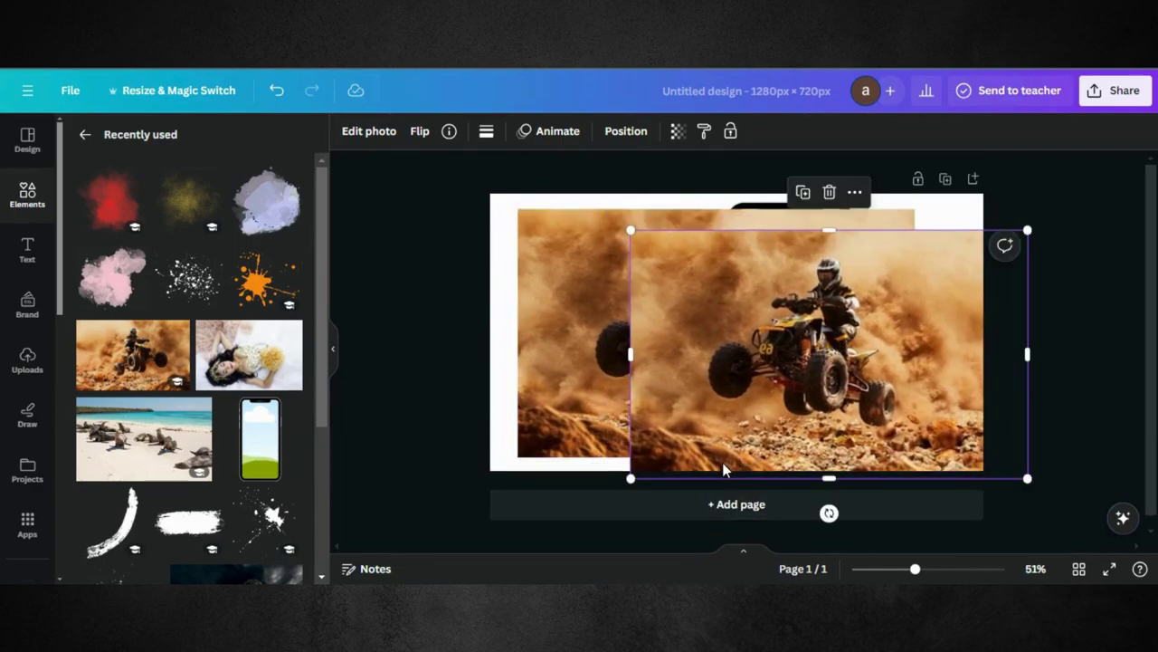
{"action": "left_click", "coordinate": [576, 348]}
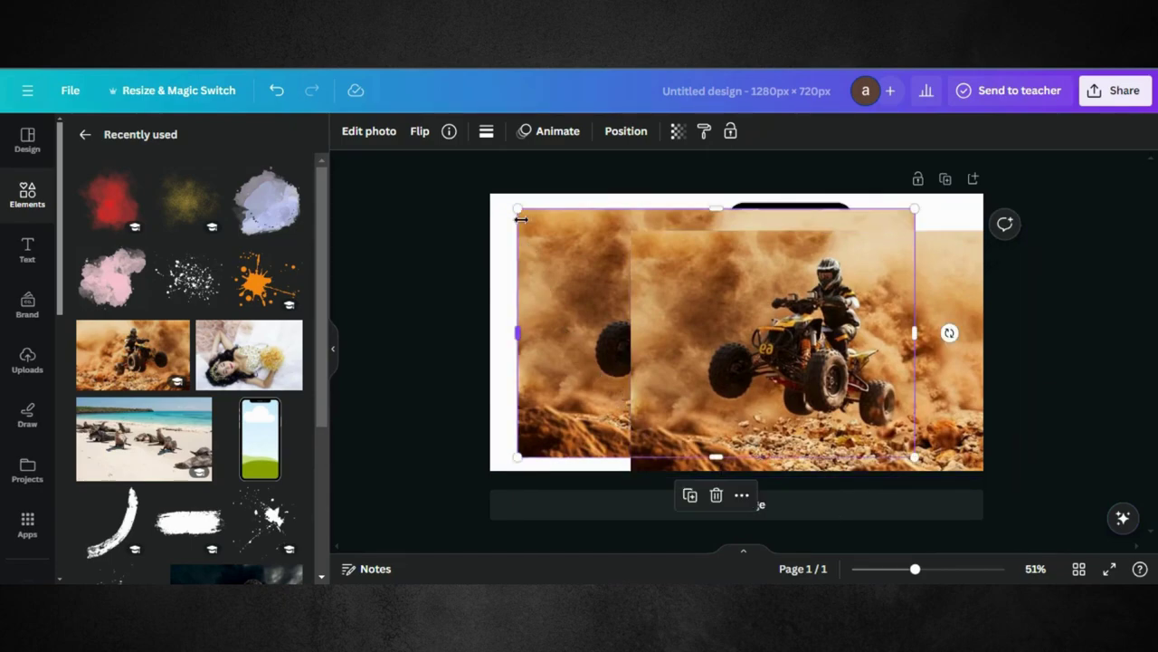
{"action": "left_click", "coordinate": [614, 508]}
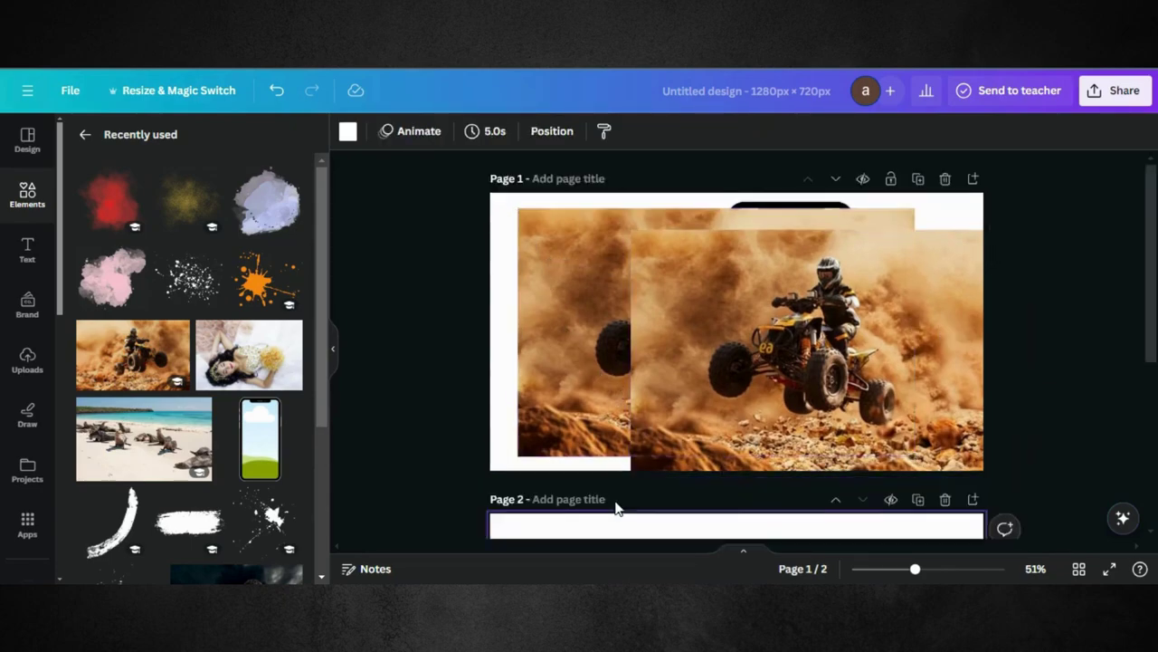
{"action": "scroll", "coordinate": [737, 301], "scroll_direction": "up", "scroll_amount": 3}
{"action": "left_click_drag", "start_coordinate": [750, 268], "coordinate": [670, 517]}
Step: Place the quad bike photo from page 1 inside the phone frame, with the bike's rear and dust cloud in the screen area
{"action": "left_click", "coordinate": [724, 240]}
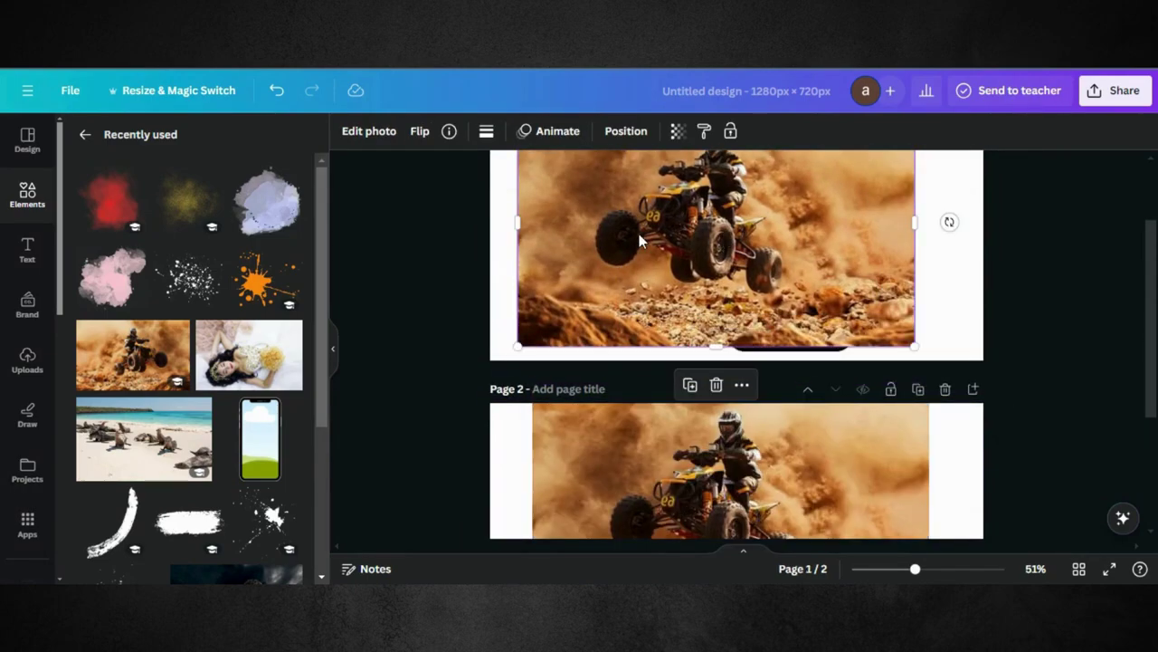
{"action": "scroll", "coordinate": [639, 233], "scroll_direction": "up", "scroll_amount": 2}
{"action": "left_click_drag", "start_coordinate": [586, 290], "coordinate": [682, 303]}
{"action": "double_click", "coordinate": [763, 299]}
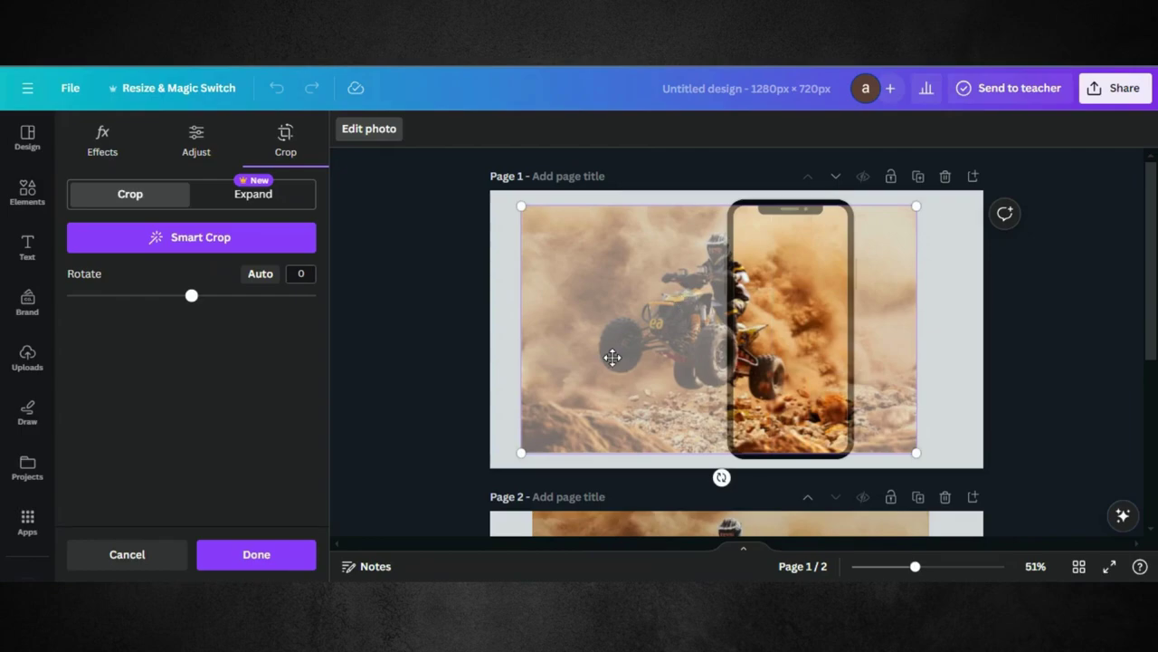
{"action": "left_click", "coordinate": [469, 366]}
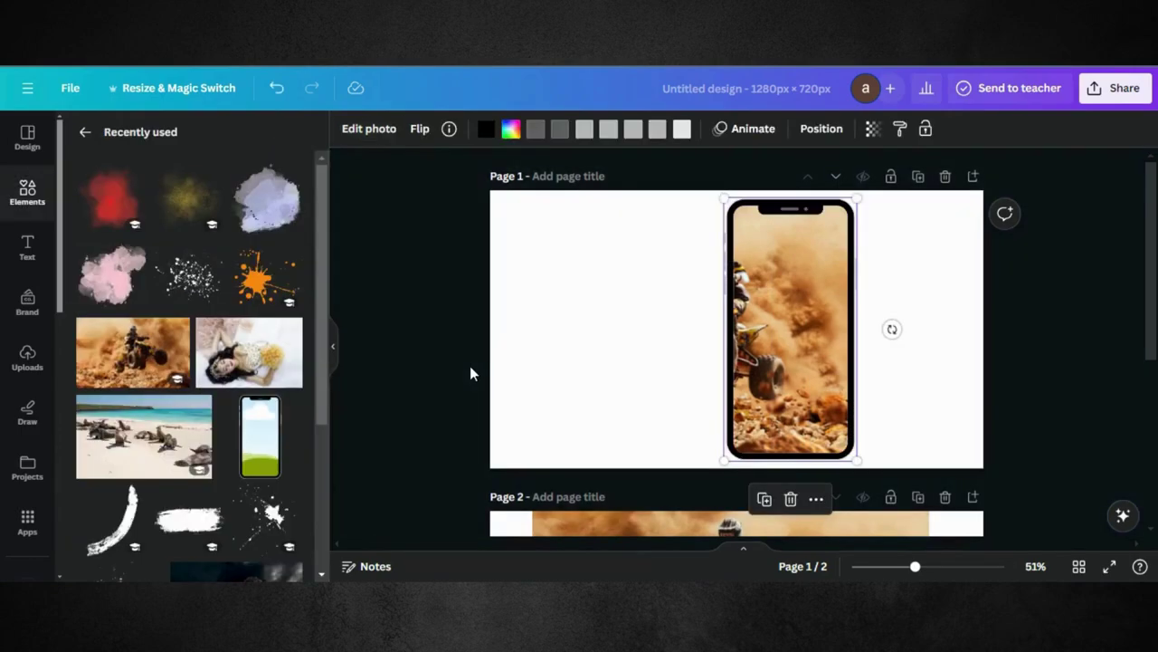
Step: Move the quad bike photo copy from page 2 back onto page 1, over the phone frame
{"action": "scroll", "coordinate": [539, 398], "scroll_direction": "down", "scroll_amount": 3}
{"action": "left_click_drag", "start_coordinate": [620, 431], "coordinate": [584, 197]}
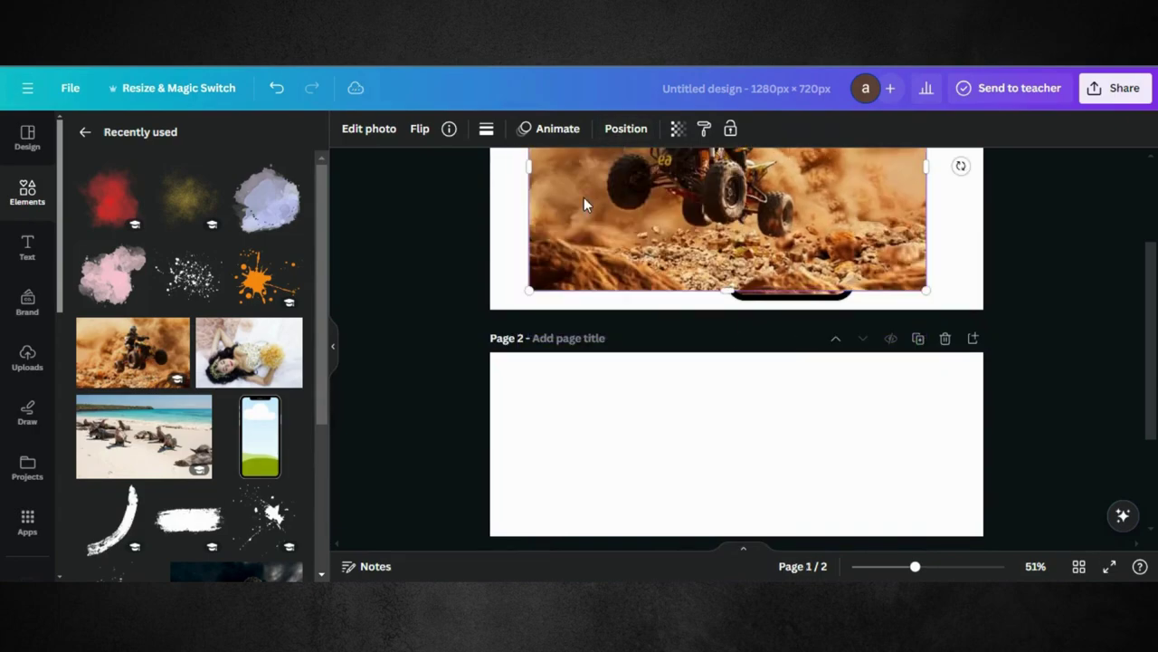
{"action": "scroll", "coordinate": [584, 198], "scroll_direction": "up", "scroll_amount": 3}
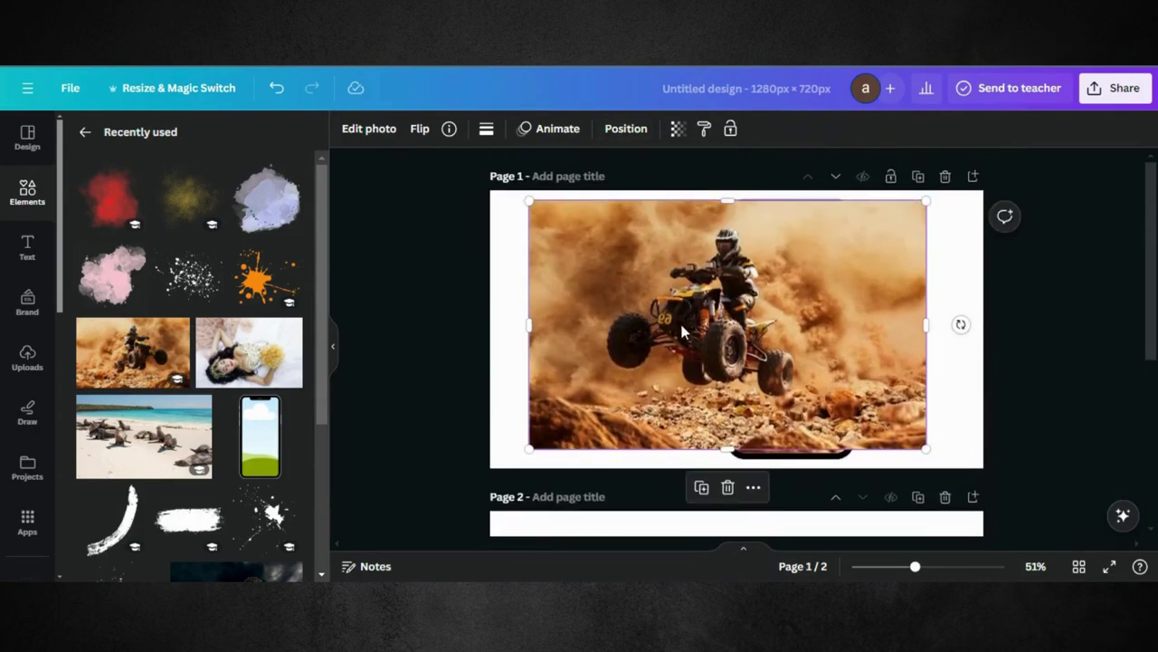
Step: Remove the background from the quad bike copy with BG Remover and align the cut-out with the photo in the phone frame
{"action": "left_click", "coordinate": [367, 131]}
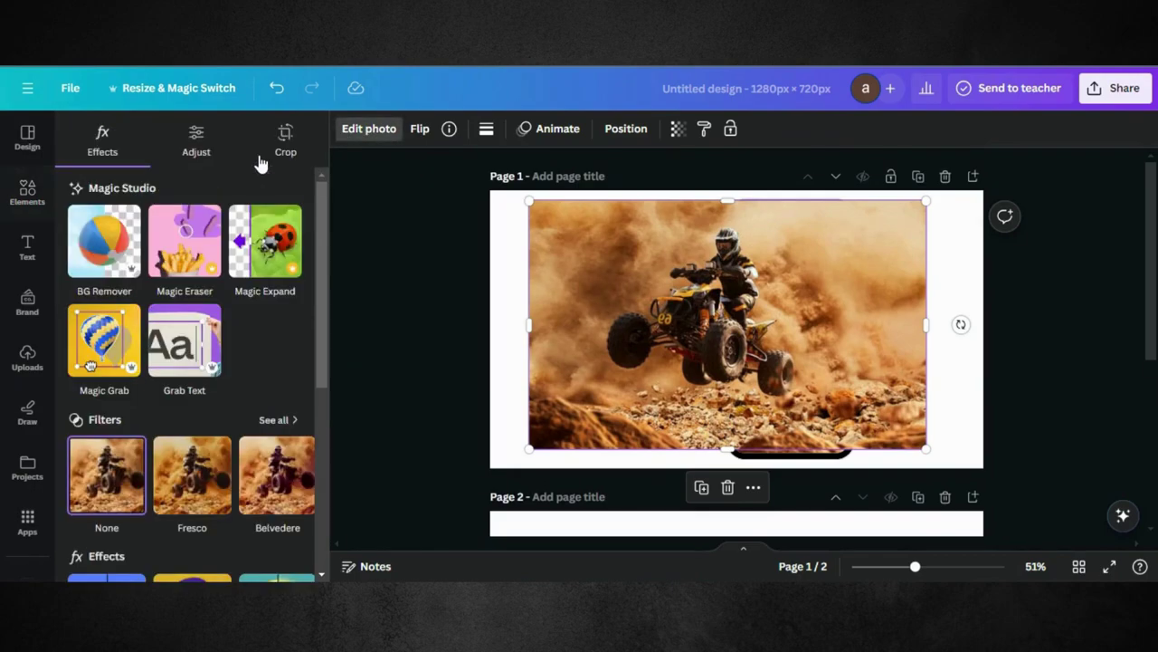
{"action": "left_click", "coordinate": [116, 221]}
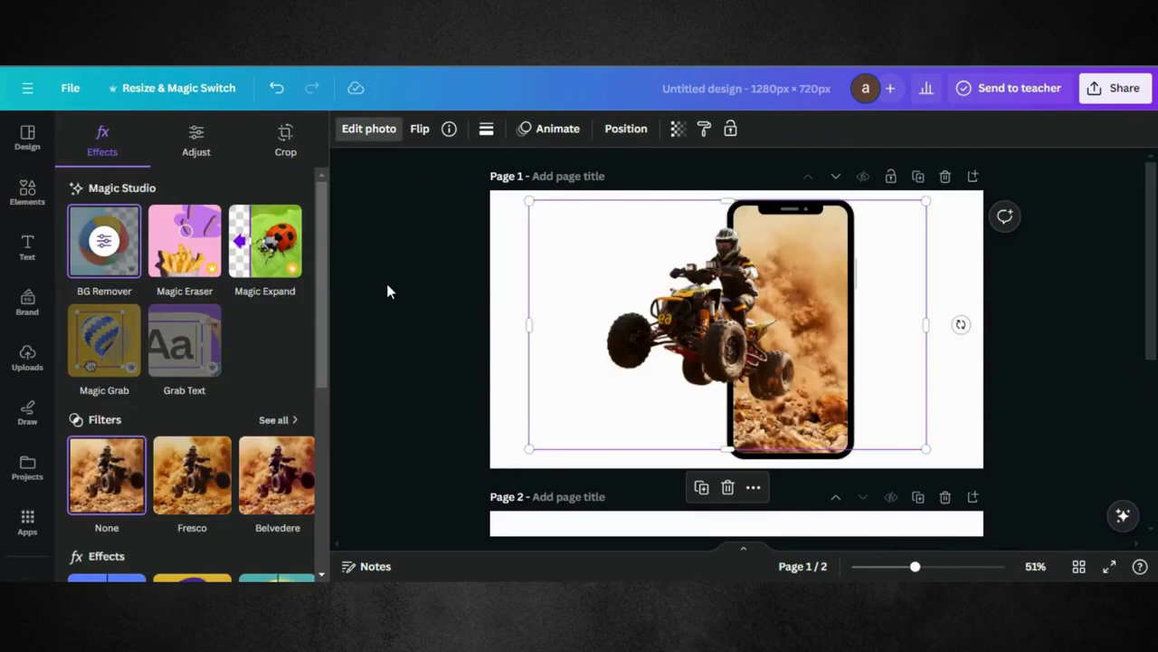
{"action": "left_click_drag", "start_coordinate": [675, 299], "coordinate": [668, 301]}
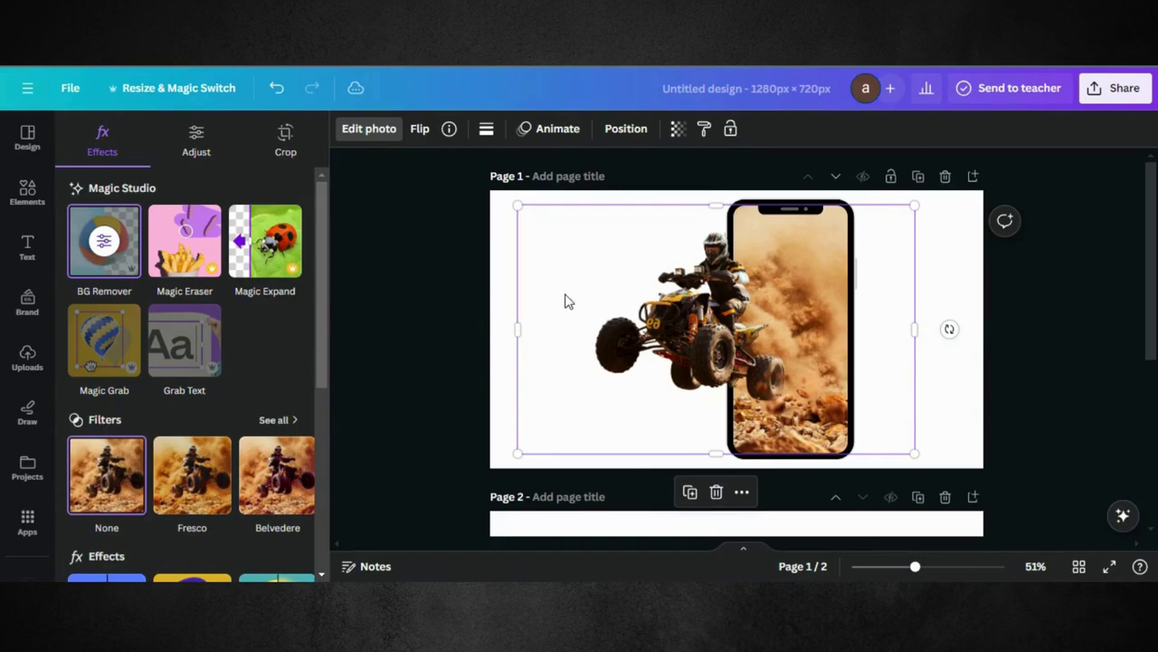
{"action": "left_click", "coordinate": [504, 401]}
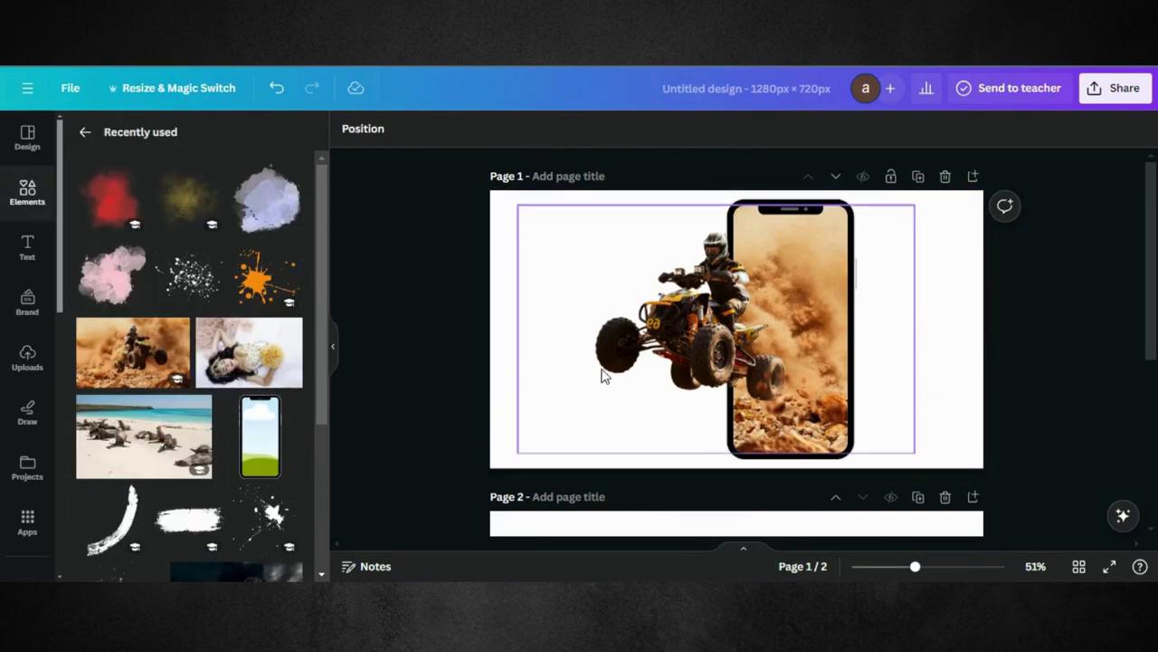
Step: Fine-tune the quad bike cut-out's position and crop the empty areas off its left and right sides
{"action": "left_click", "coordinate": [679, 327]}
{"action": "left_click_drag", "start_coordinate": [679, 328], "coordinate": [676, 319]}
{"action": "left_click_drag", "start_coordinate": [543, 329], "coordinate": [594, 332]}
{"action": "left_click_drag", "start_coordinate": [915, 329], "coordinate": [846, 329]}
{"action": "left_click", "coordinate": [934, 343]}
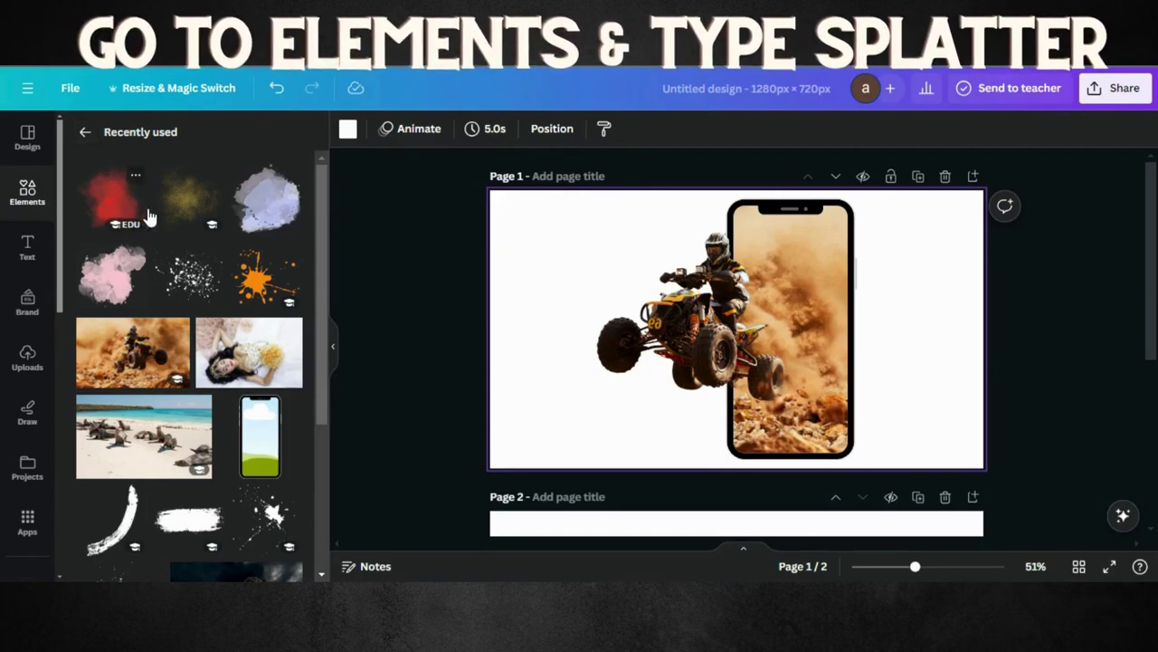
Step: Check the keywords of the recently used paint splatter graphic, add it to page 1, and place it beneath the quad bike
{"action": "left_click", "coordinate": [212, 252]}
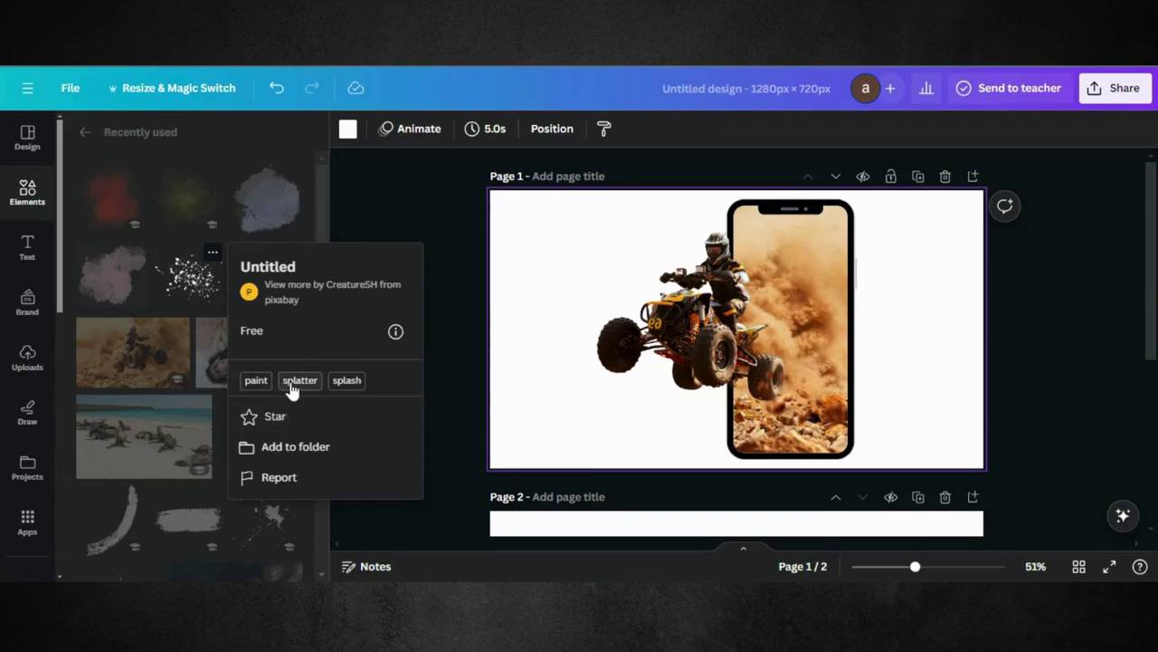
{"action": "left_click", "coordinate": [193, 279]}
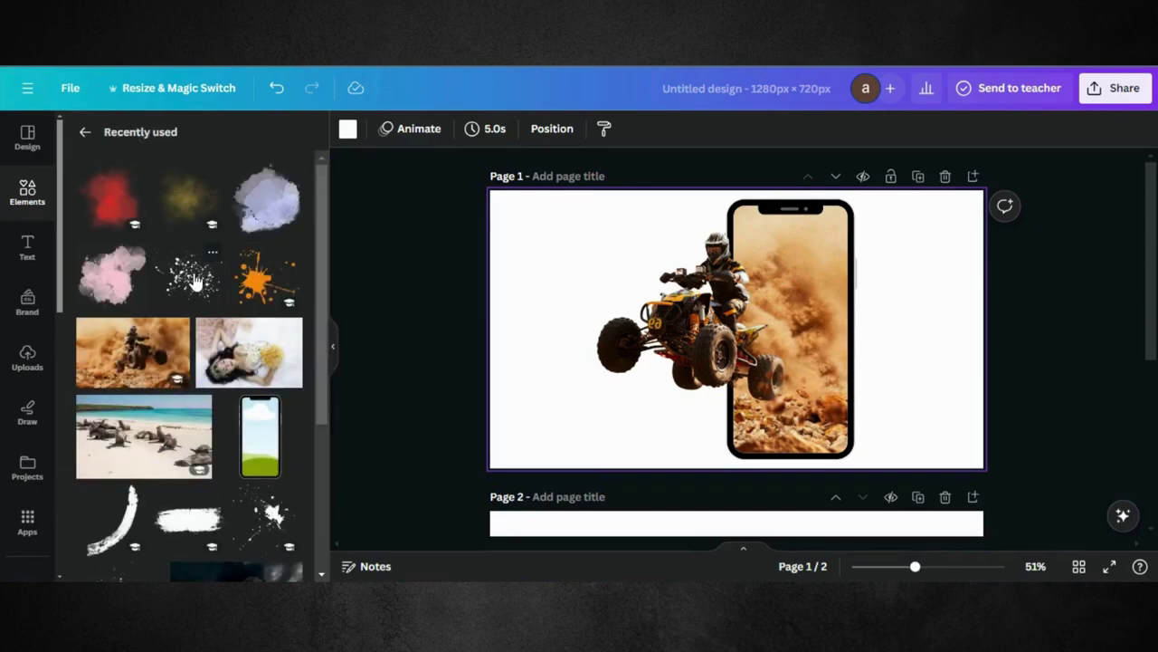
{"action": "left_click", "coordinate": [194, 279]}
{"action": "left_click_drag", "start_coordinate": [746, 336], "coordinate": [699, 409]}
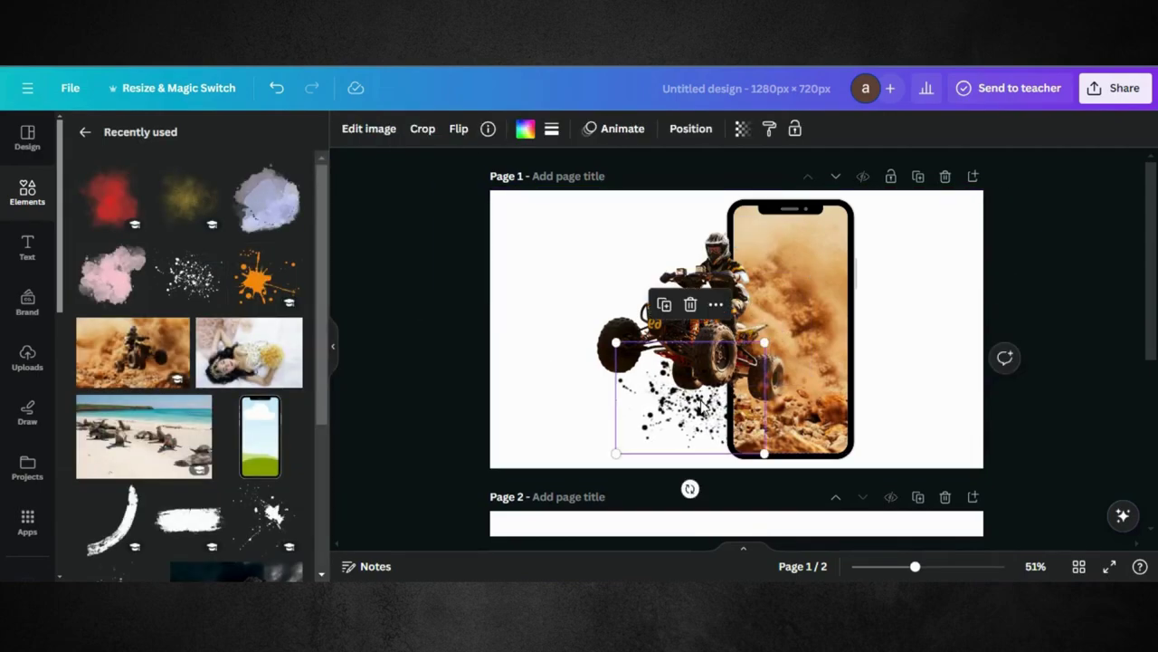
Step: Recolour the splatter to the sand tone #E3A466 sampled from the rocky ground in the phone photo
{"action": "left_click", "coordinate": [526, 131]}
{"action": "left_click", "coordinate": [82, 223]}
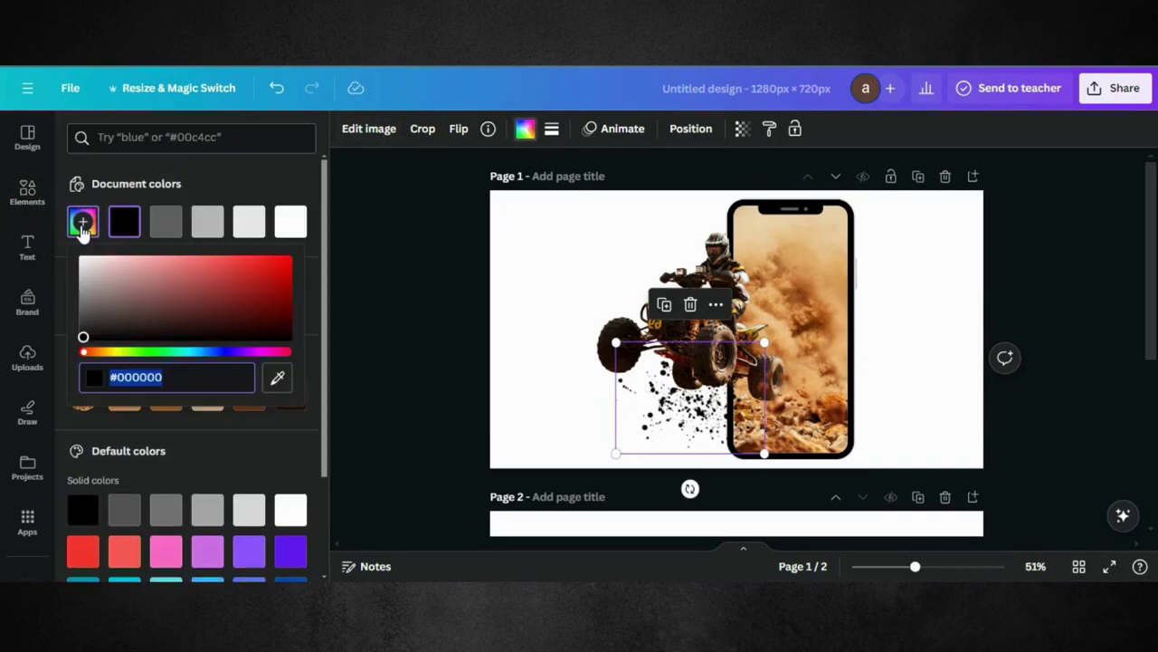
{"action": "left_click", "coordinate": [277, 377]}
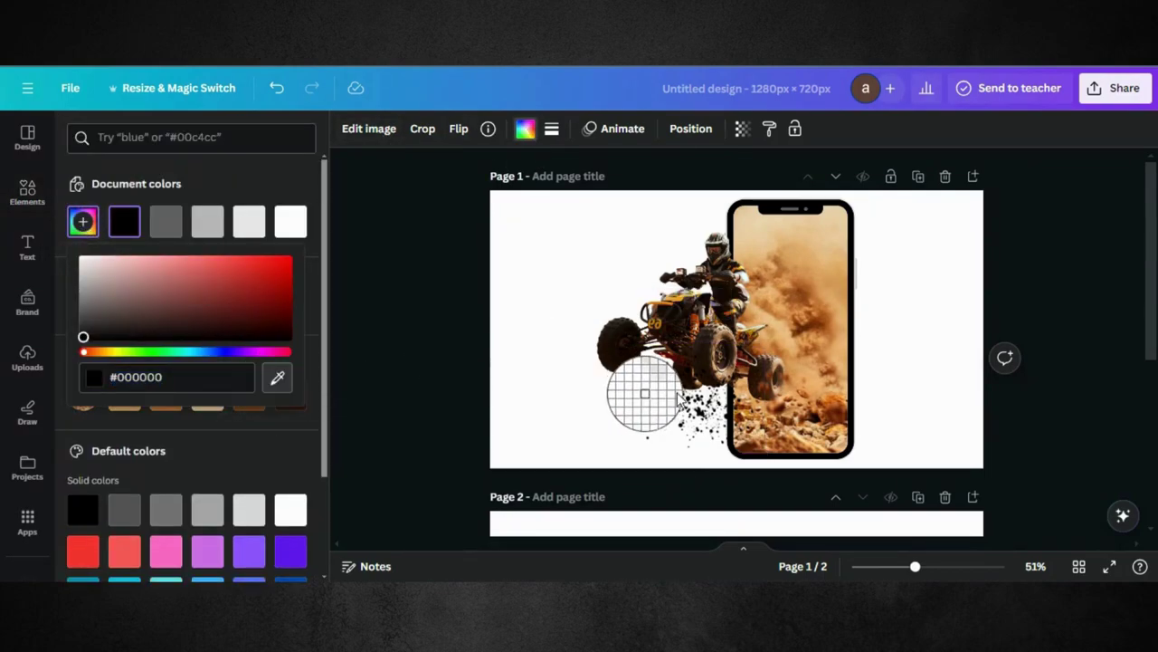
{"action": "left_click", "coordinate": [799, 429]}
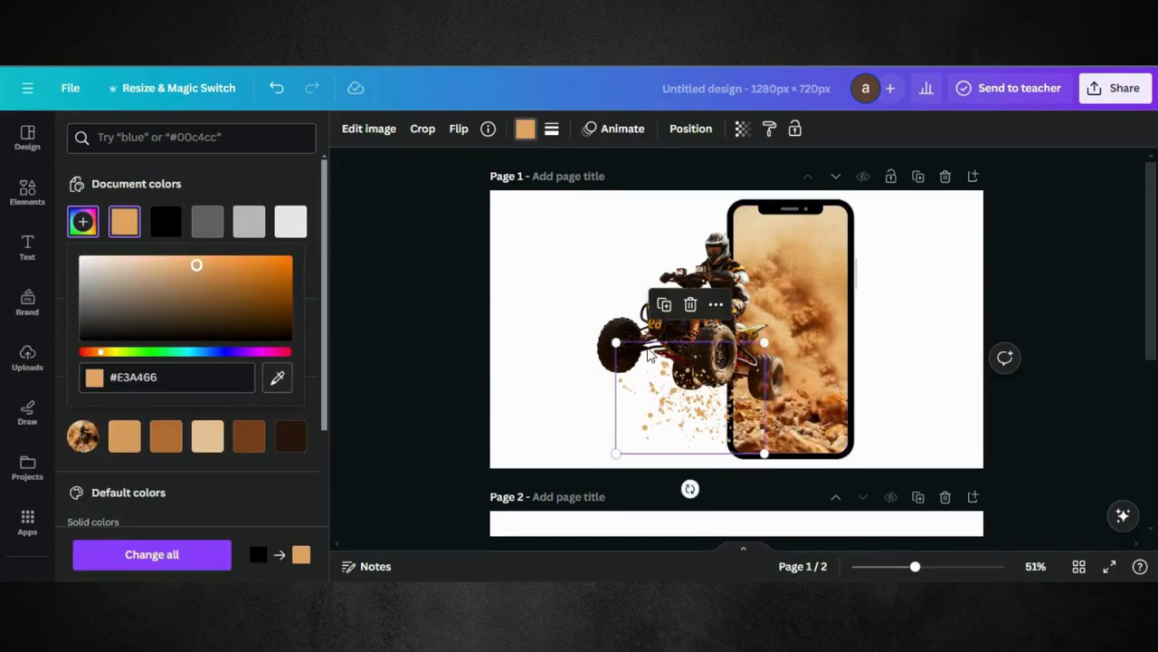
Step: Shrink the splatter beneath the quad bike, duplicate it, and place the copy up and left under the front wheels
{"action": "left_click_drag", "start_coordinate": [615, 342], "coordinate": [656, 371]}
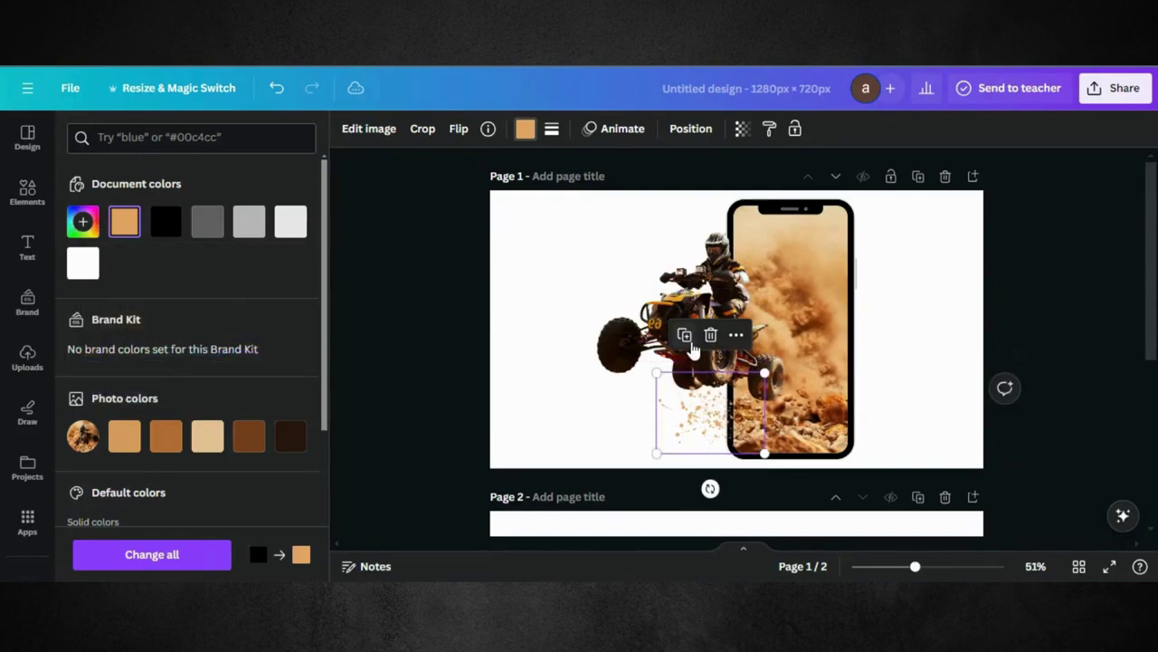
{"action": "left_click", "coordinate": [685, 336]}
{"action": "left_click_drag", "start_coordinate": [701, 392], "coordinate": [646, 360]}
{"action": "left_click", "coordinate": [584, 213]}
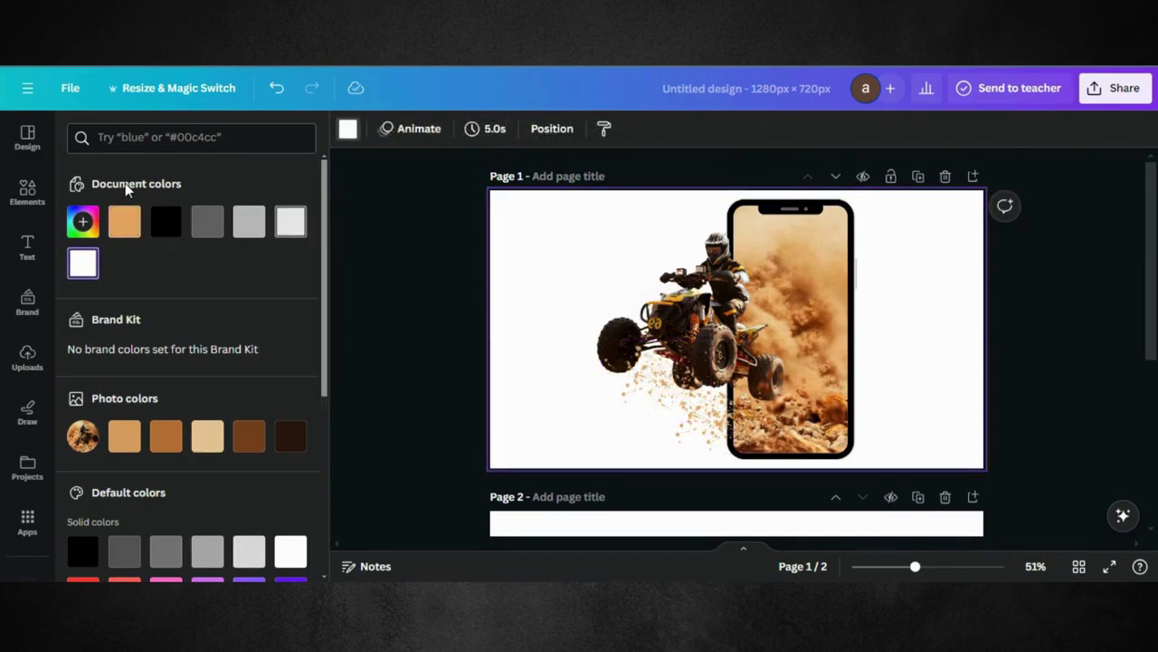
Step: Check the keywords of the recently used red watercolor paint stain, add it to page 1, and move it over the rider and quad bike
{"action": "left_click", "coordinate": [27, 191]}
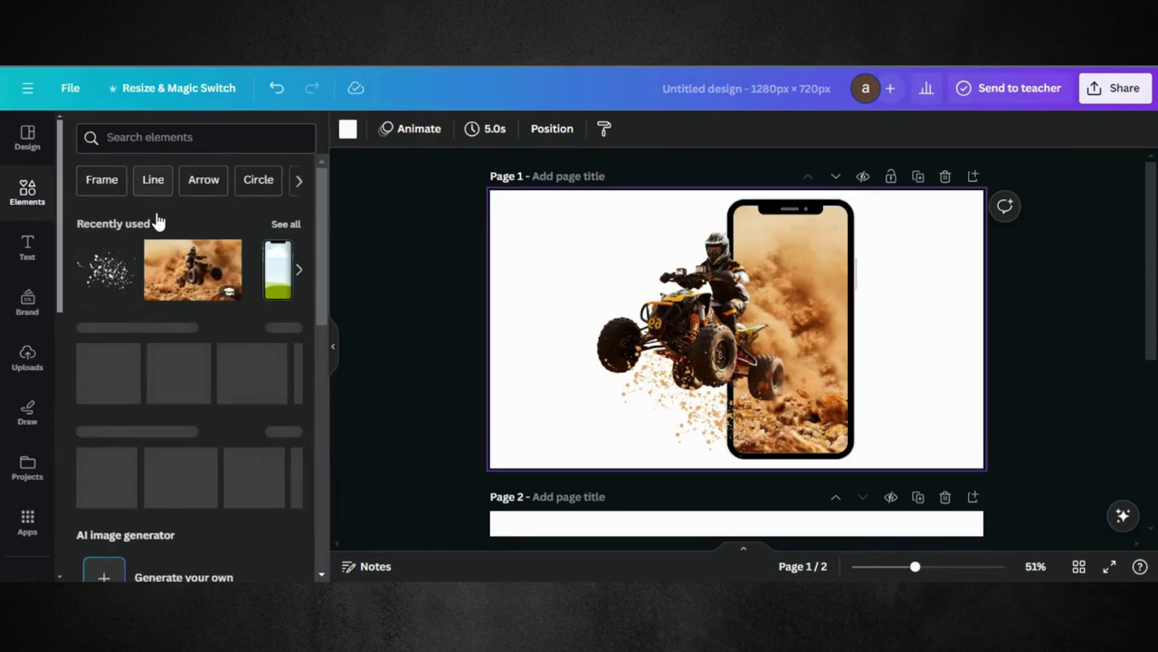
{"action": "left_click", "coordinate": [285, 223]}
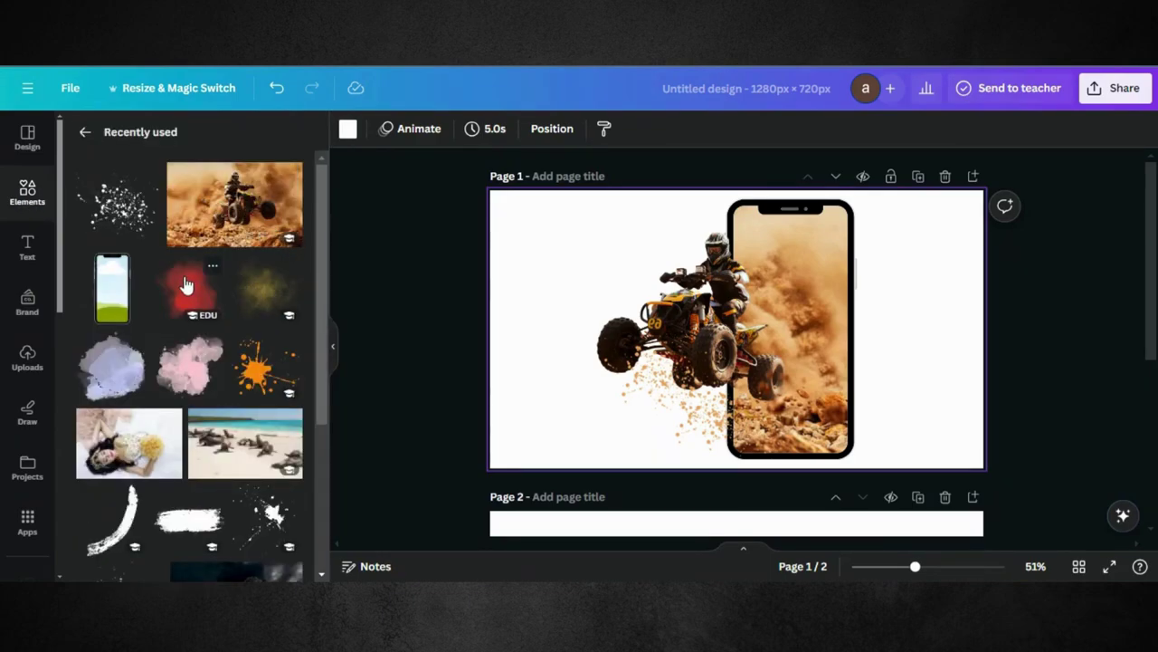
{"action": "left_click", "coordinate": [212, 270]}
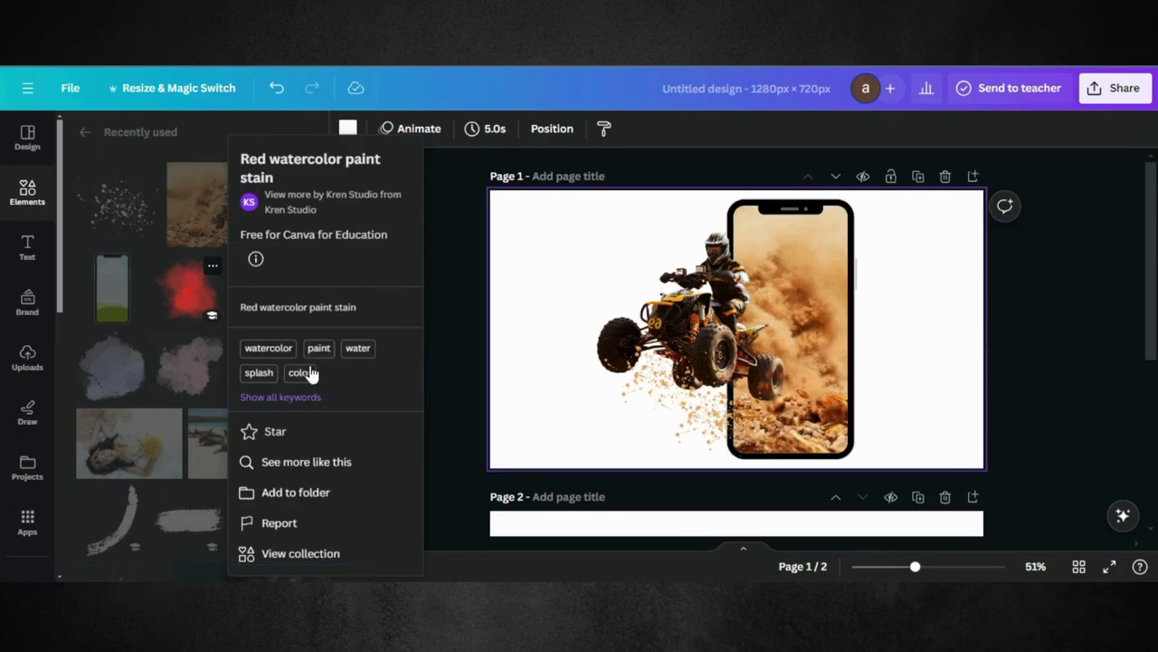
{"action": "left_click", "coordinate": [192, 282]}
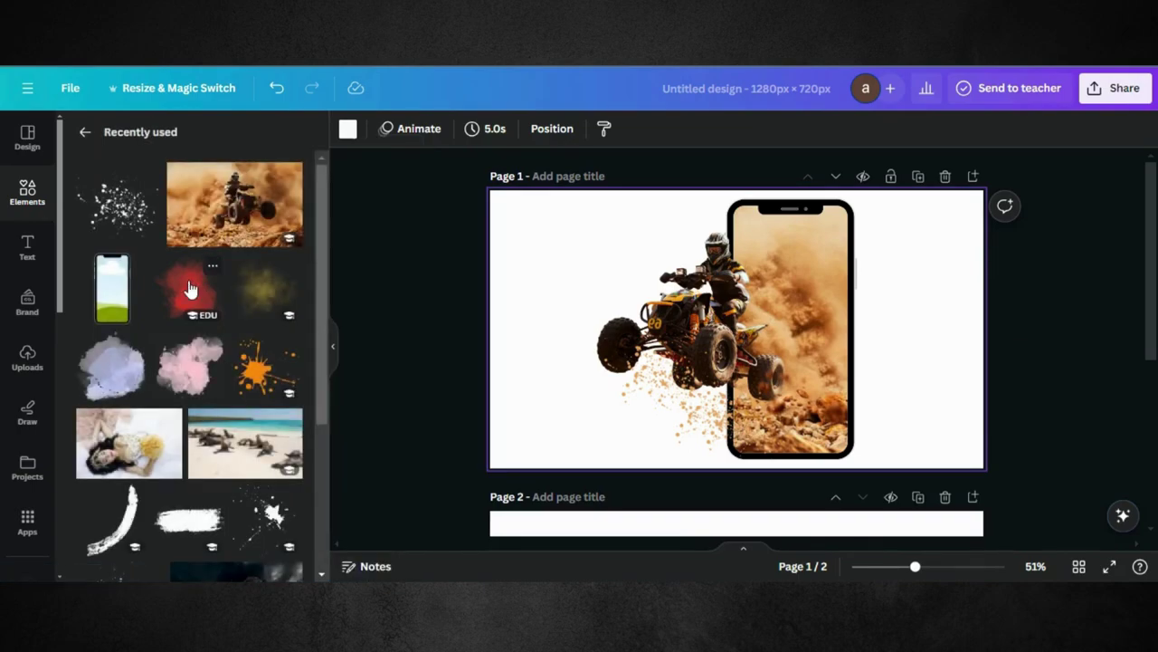
{"action": "left_click", "coordinate": [190, 288]}
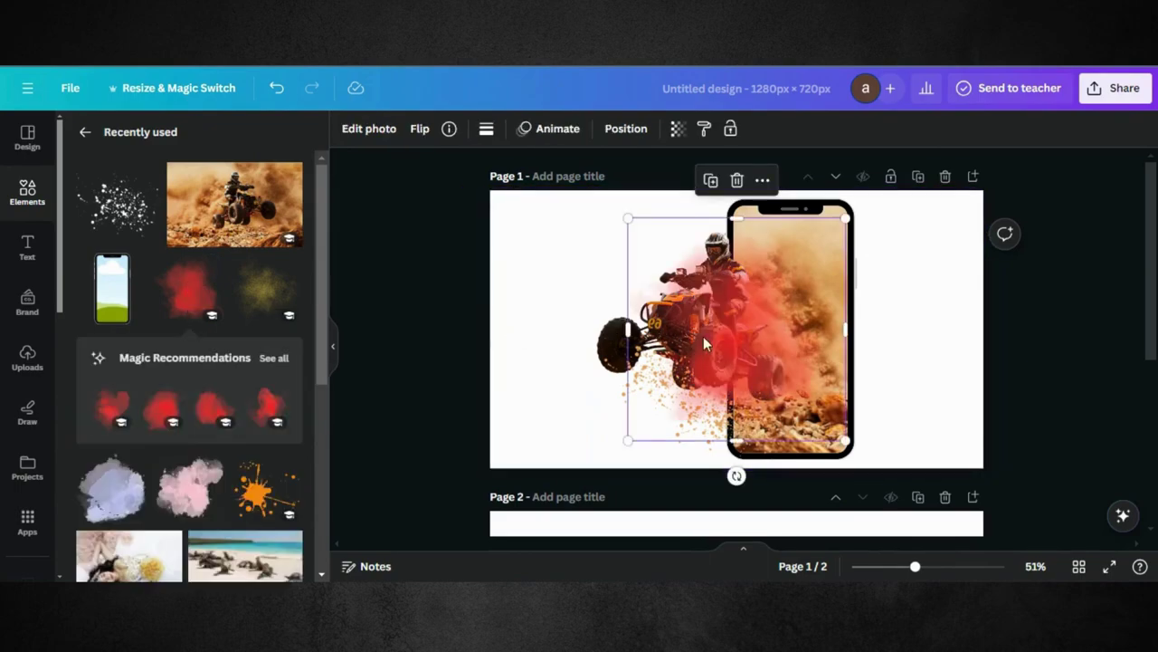
{"action": "left_click_drag", "start_coordinate": [696, 330], "coordinate": [677, 287]}
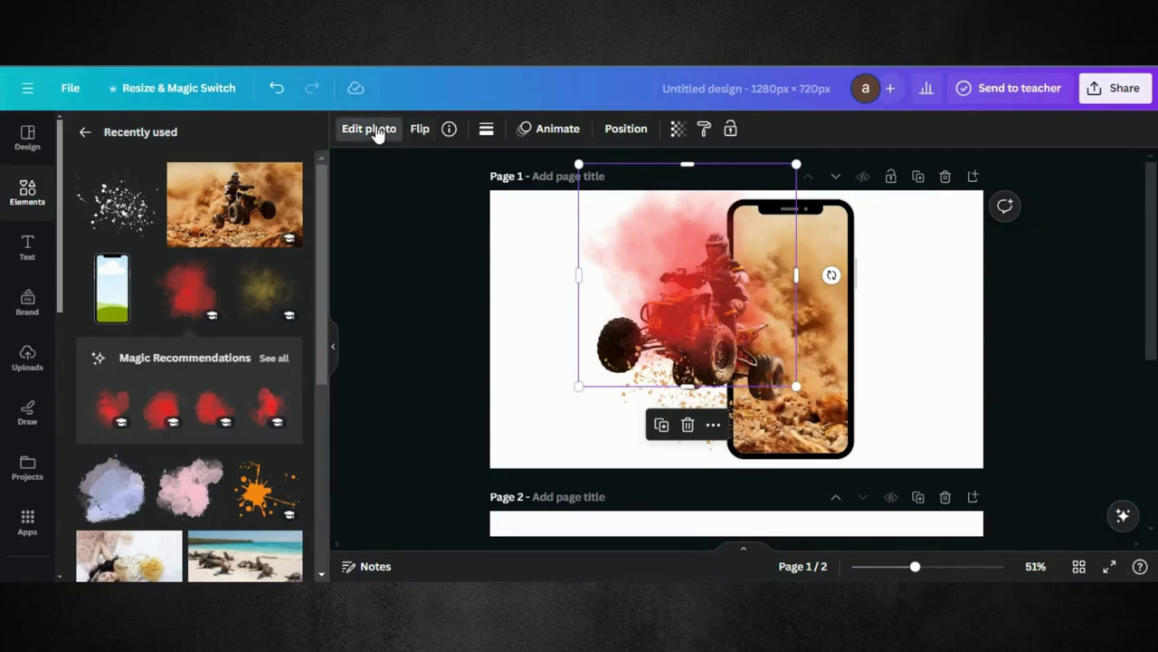
Step: Apply the Classic duotone effect to the red watercolor stain over the rider and quad bike
{"action": "left_click", "coordinate": [378, 128]}
{"action": "scroll", "coordinate": [196, 385], "scroll_direction": "down", "scroll_amount": 3}
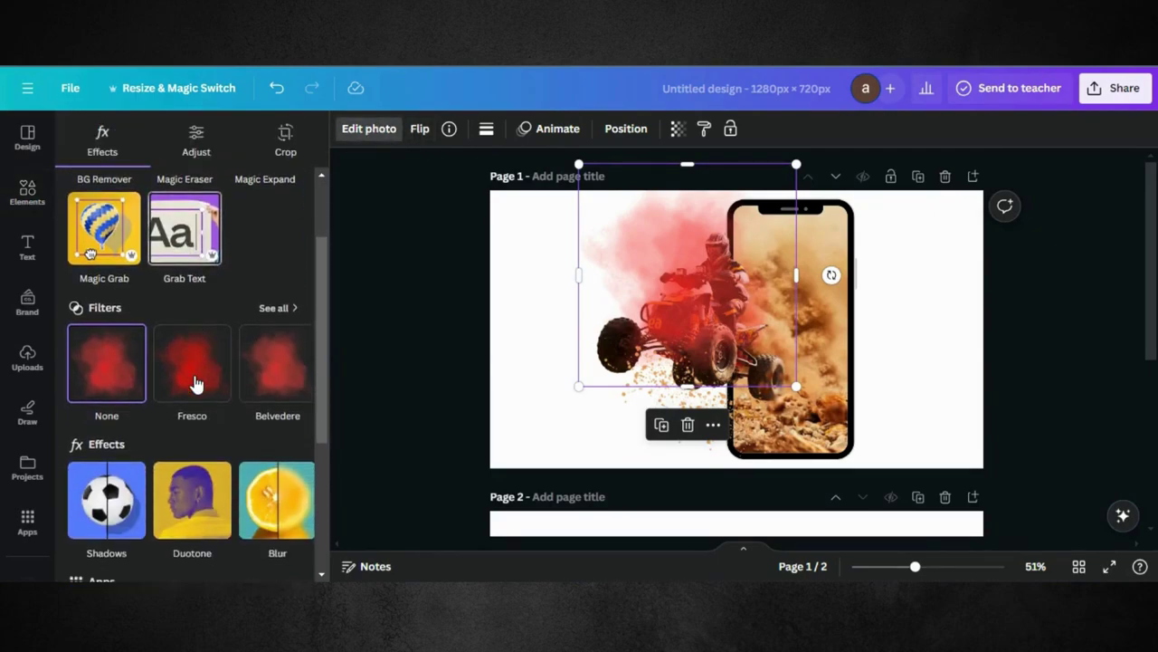
{"action": "left_click", "coordinate": [195, 389]}
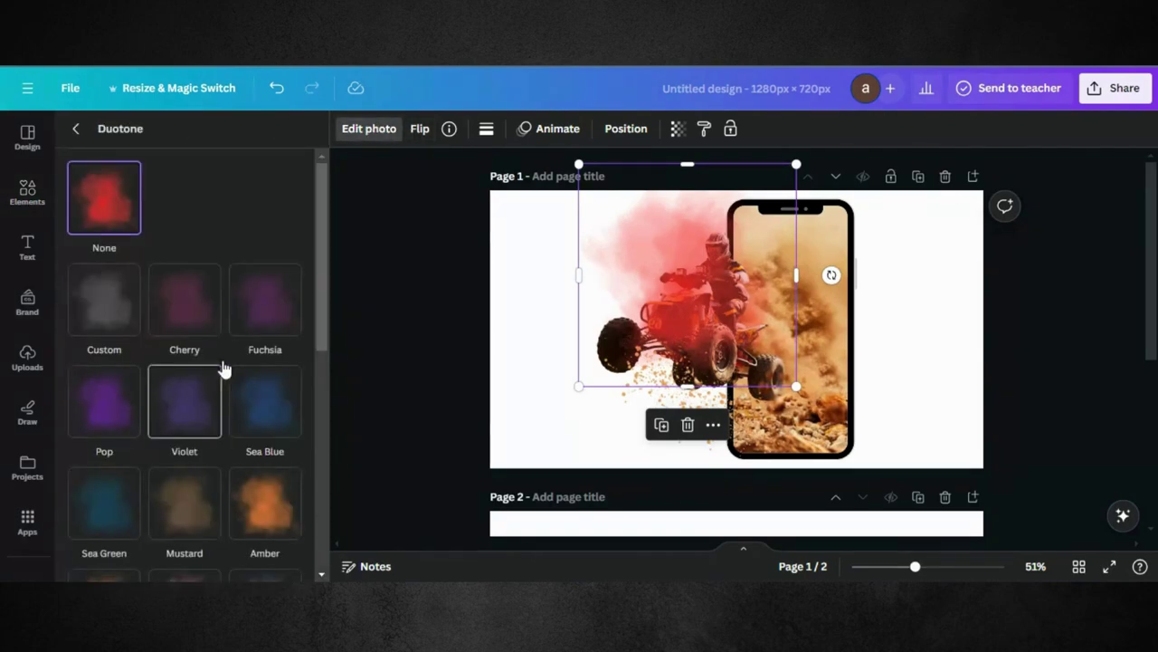
{"action": "scroll", "coordinate": [201, 387], "scroll_direction": "down", "scroll_amount": 5}
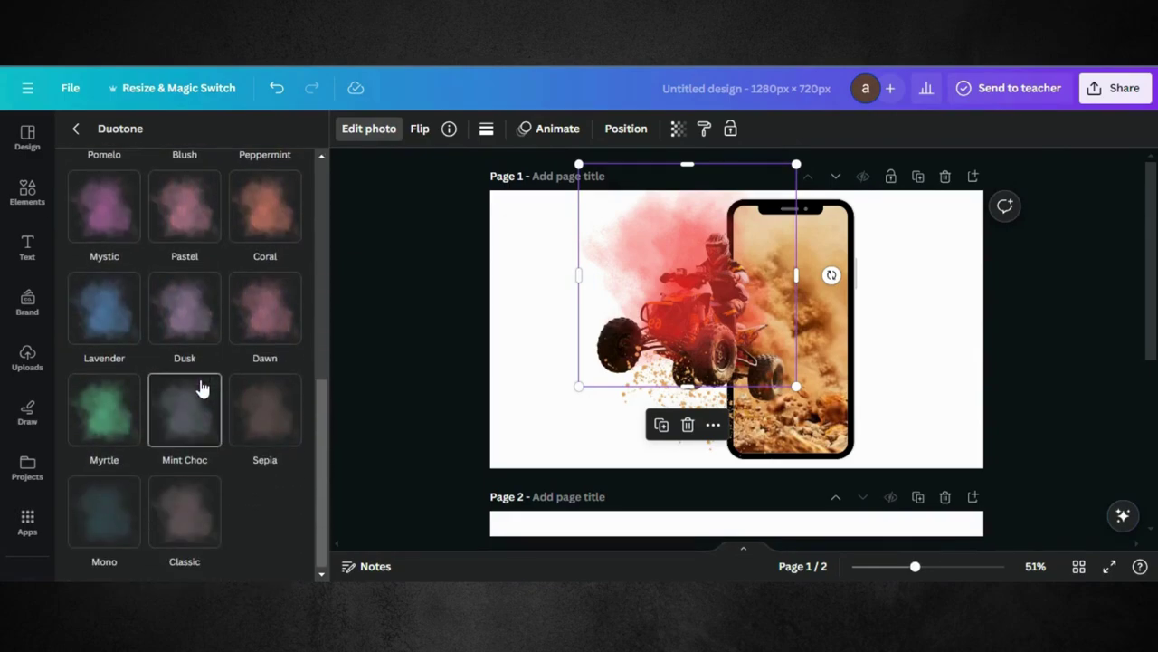
{"action": "left_click", "coordinate": [190, 509]}
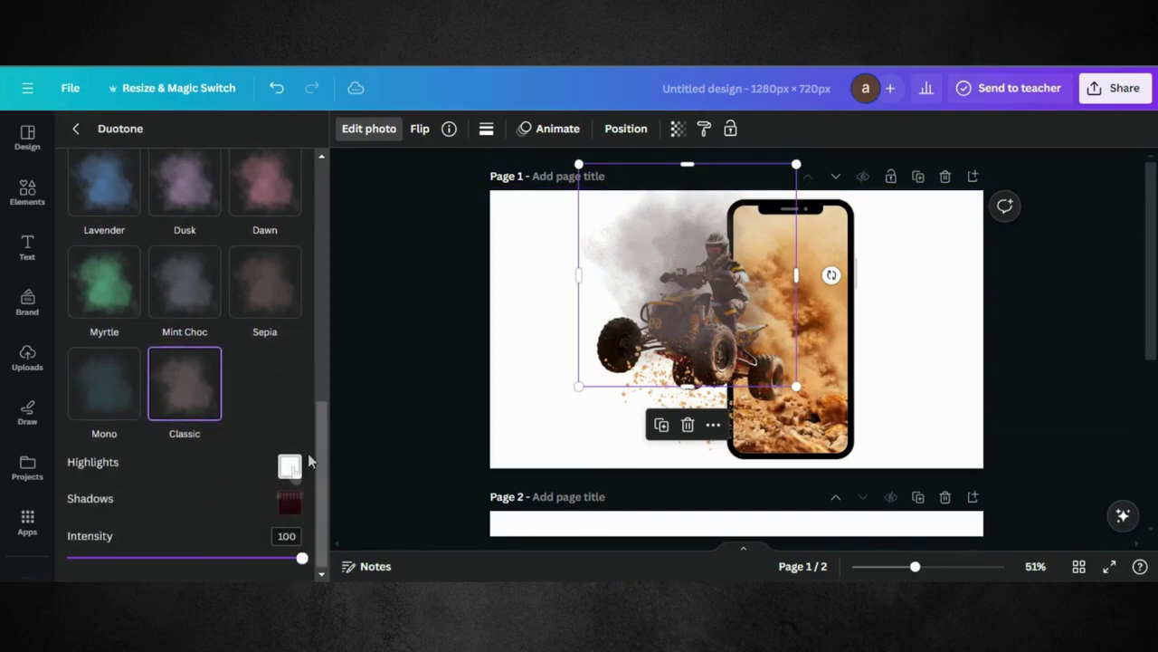
Step: Set the stain's duotone highlights to the orange-brown #CC8442 sampled from the dust in the phone photo
{"action": "left_click", "coordinate": [290, 466]}
{"action": "left_click", "coordinate": [495, 420]}
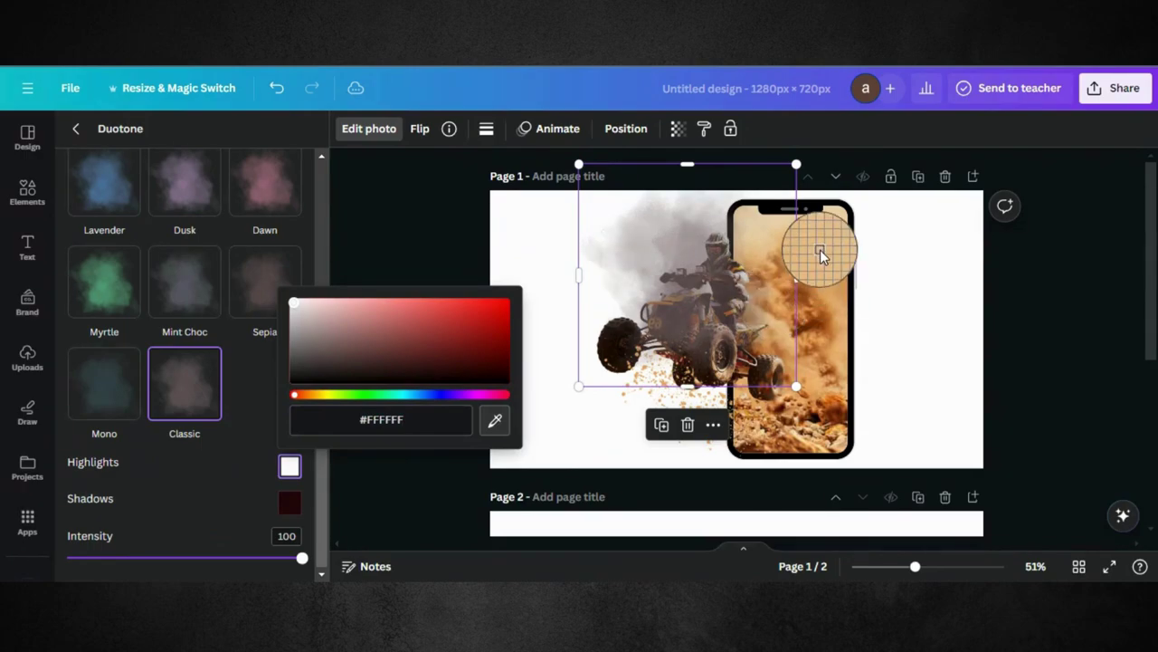
{"action": "left_click", "coordinate": [787, 293]}
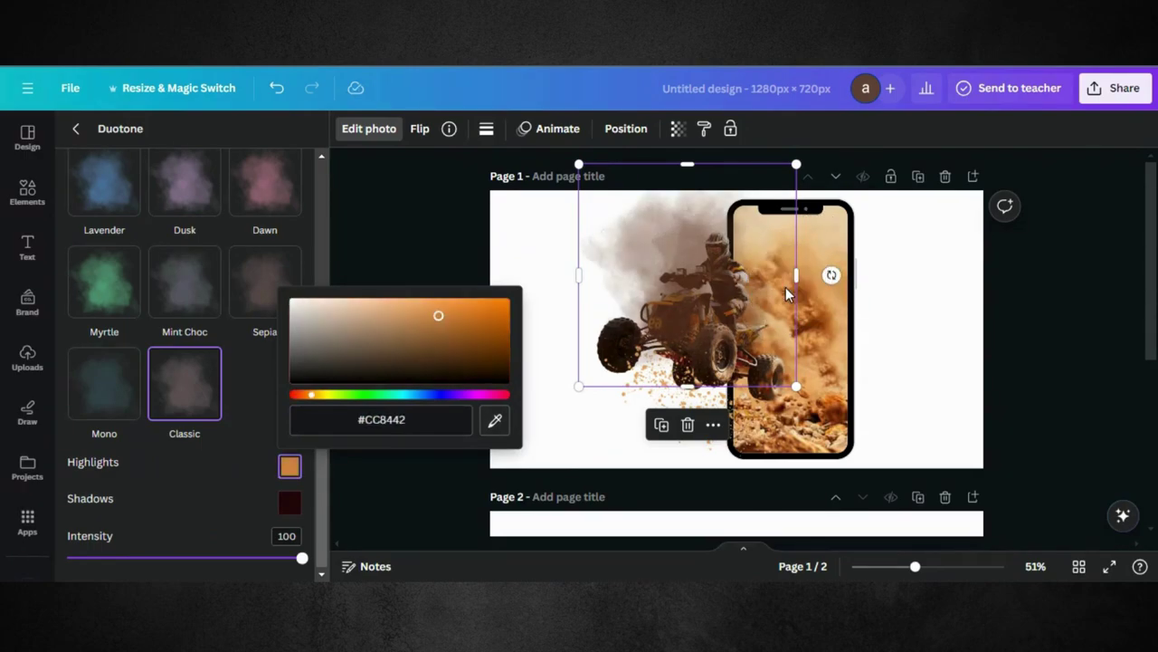
Step: Sample the stain's duotone shadows colour from the dust in the phone photo and fine-tune it to #D17A31
{"action": "left_click", "coordinate": [290, 503]}
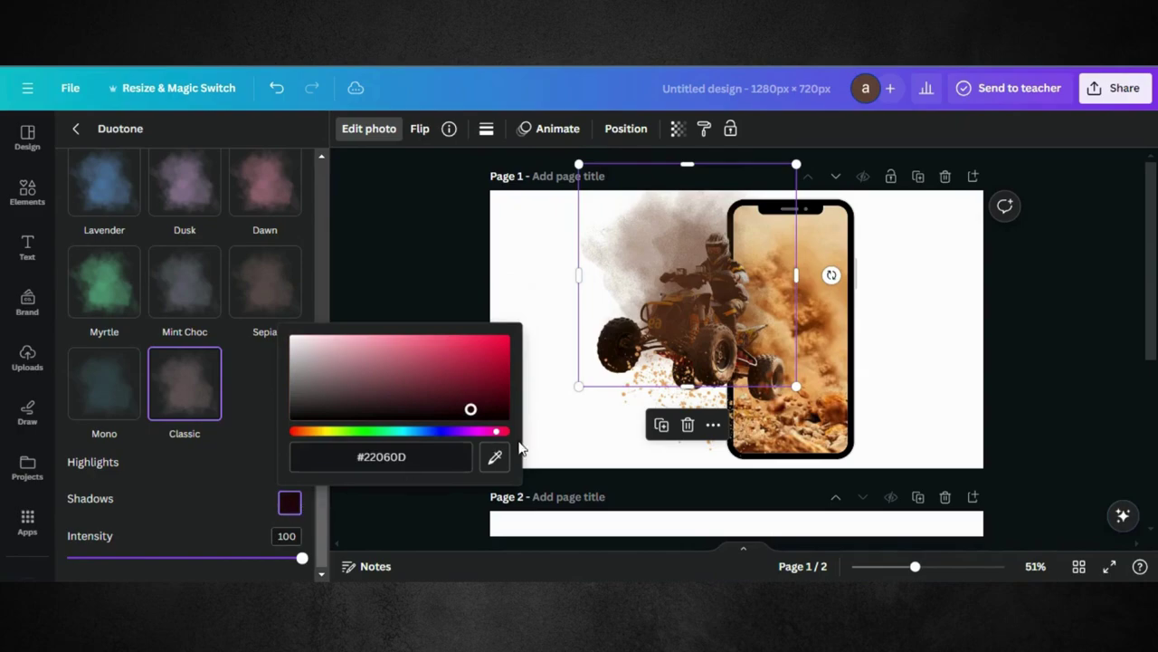
{"action": "left_click", "coordinate": [495, 456]}
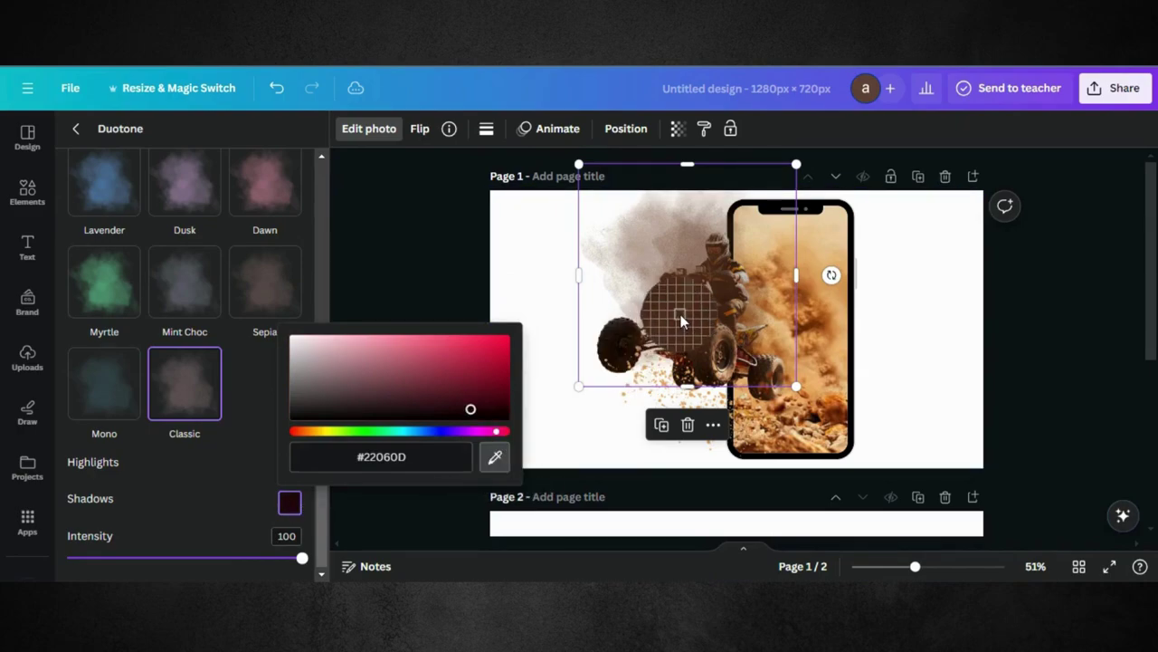
{"action": "left_click", "coordinate": [808, 343]}
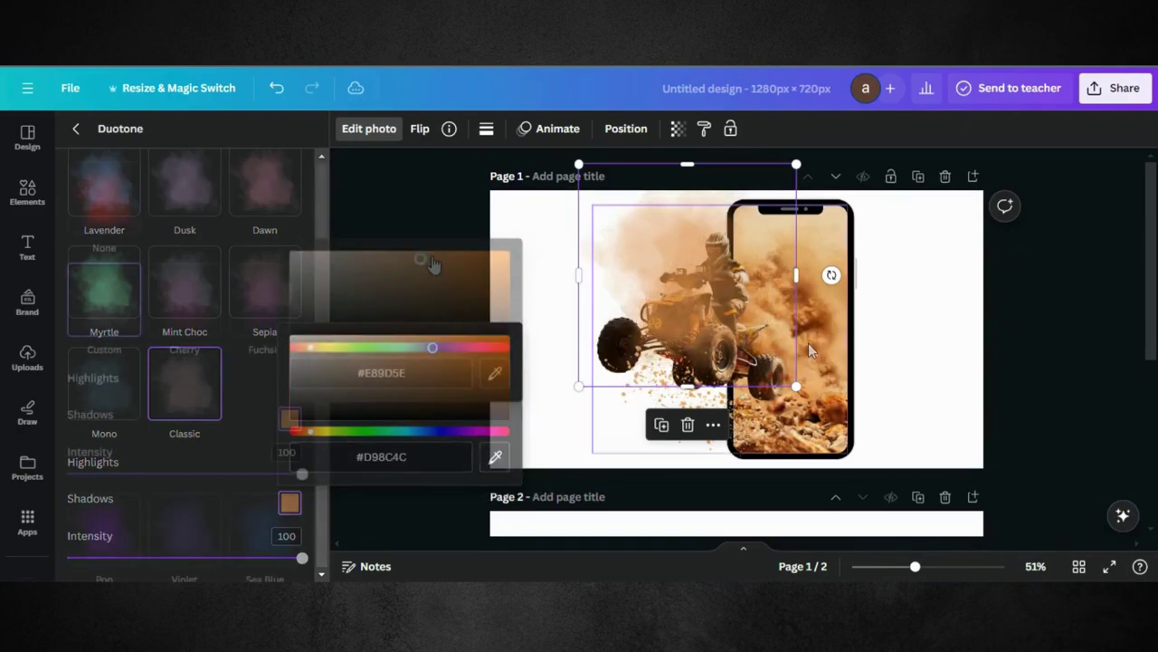
{"action": "left_click", "coordinate": [478, 275]}
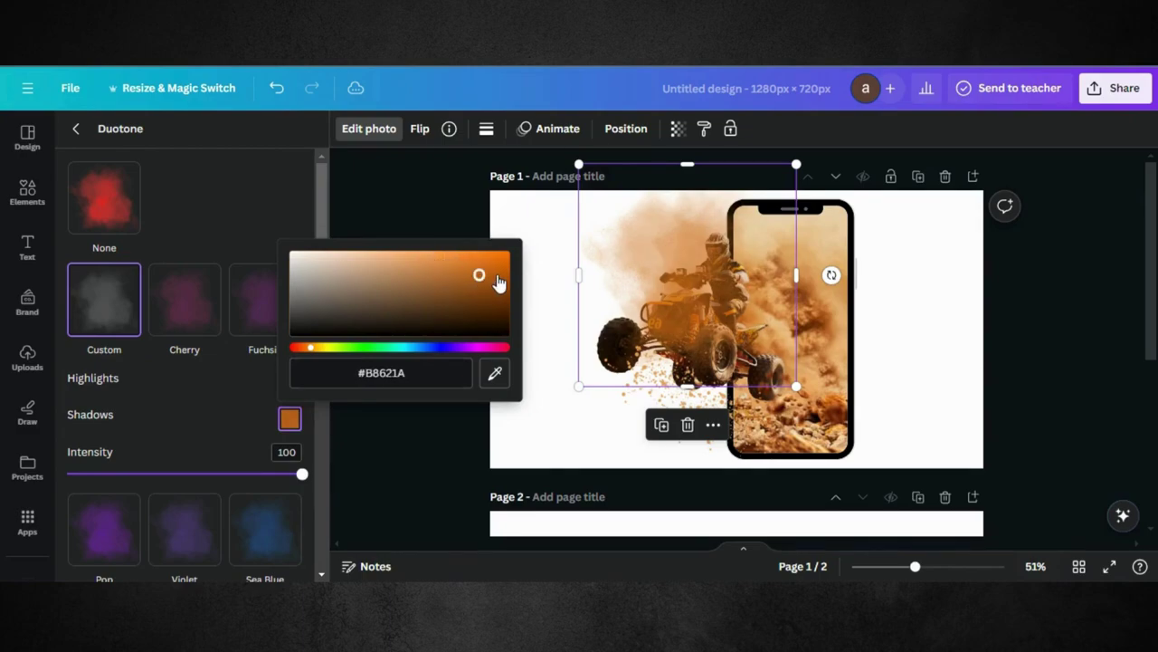
{"action": "left_click_drag", "start_coordinate": [494, 292], "coordinate": [483, 288]}
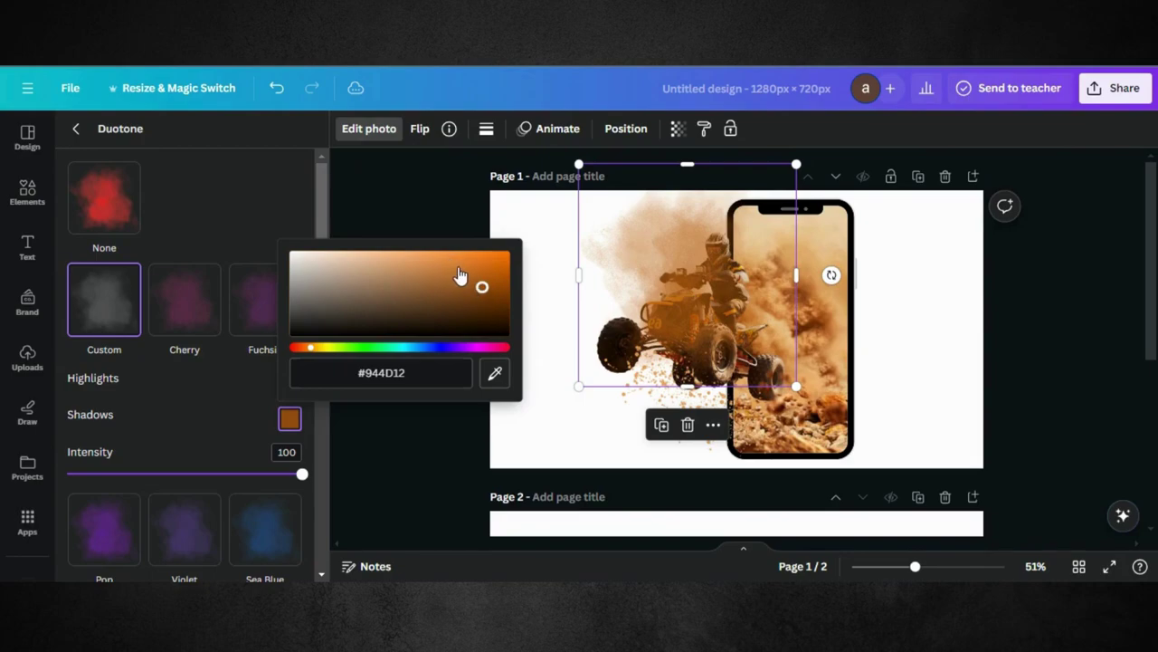
{"action": "left_click", "coordinate": [458, 268]}
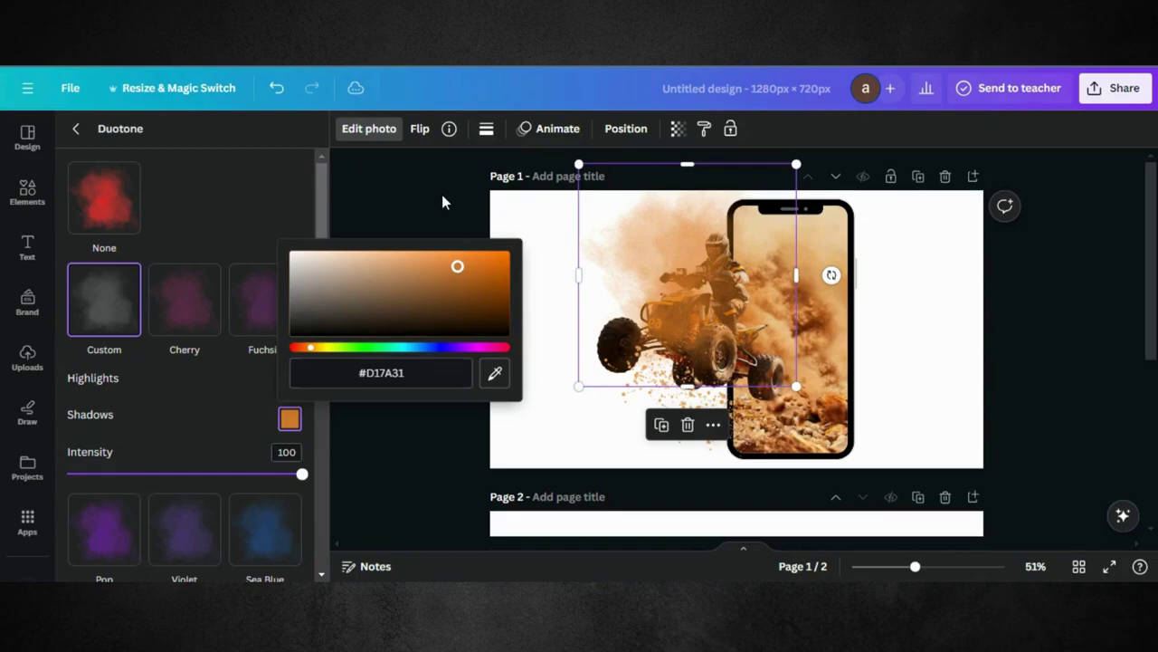
{"action": "key", "text": "Escape"}
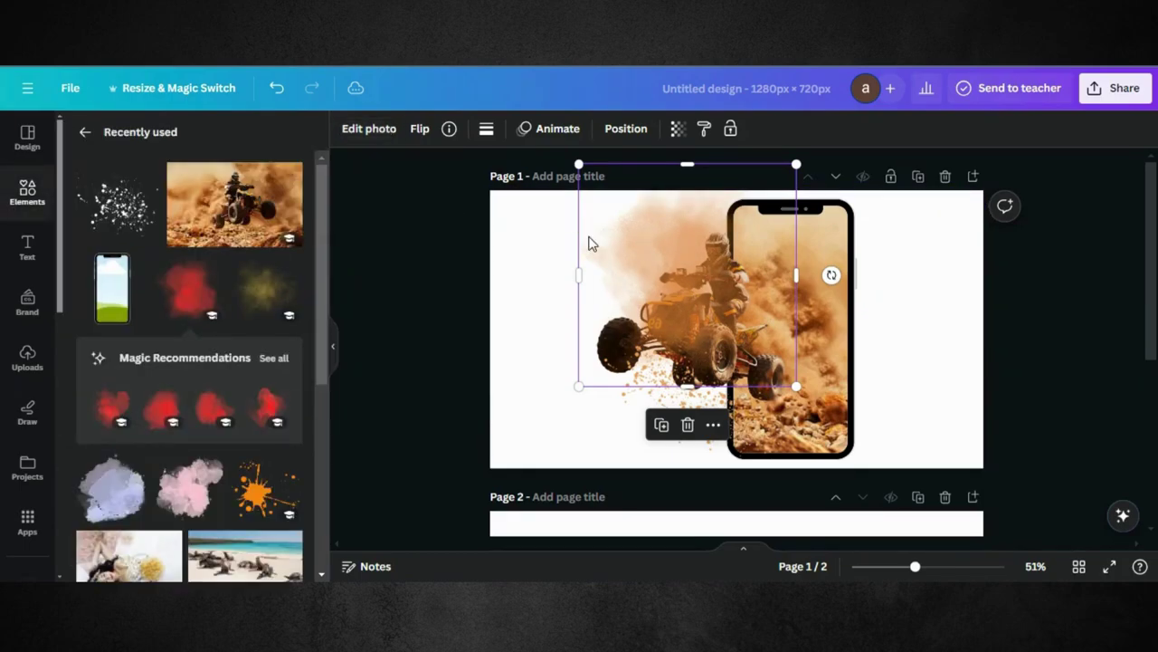
Step: Move the quad bike cutout to the top of the layer order, above the dust stain and the splatters
{"action": "left_click", "coordinate": [625, 131]}
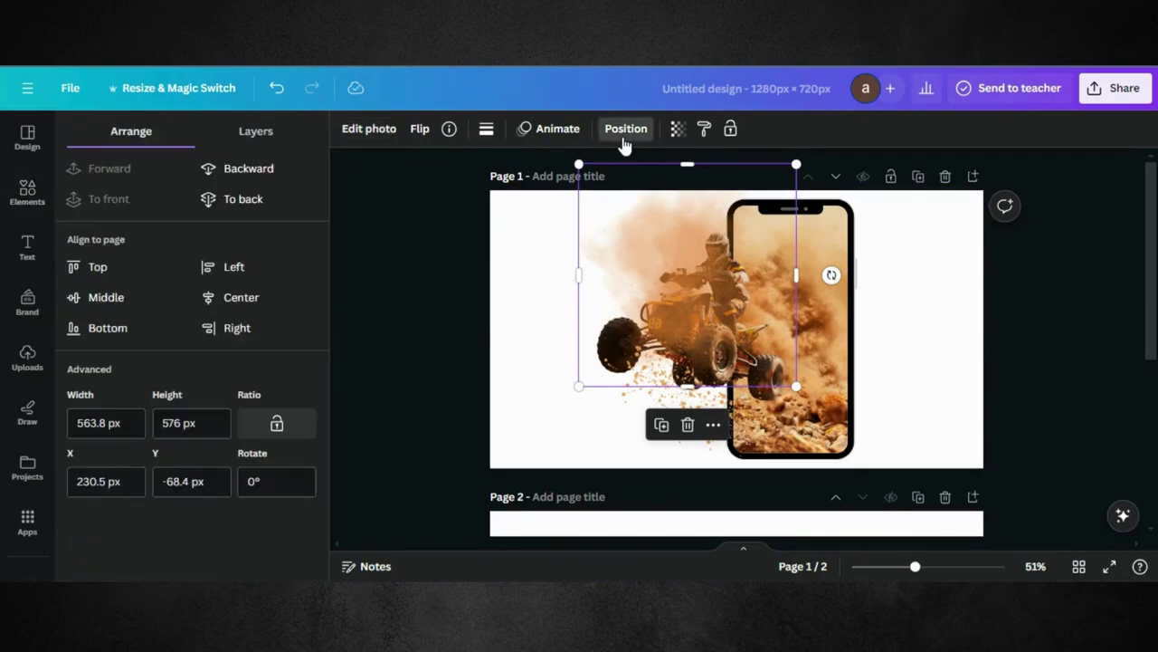
{"action": "left_click", "coordinate": [252, 134]}
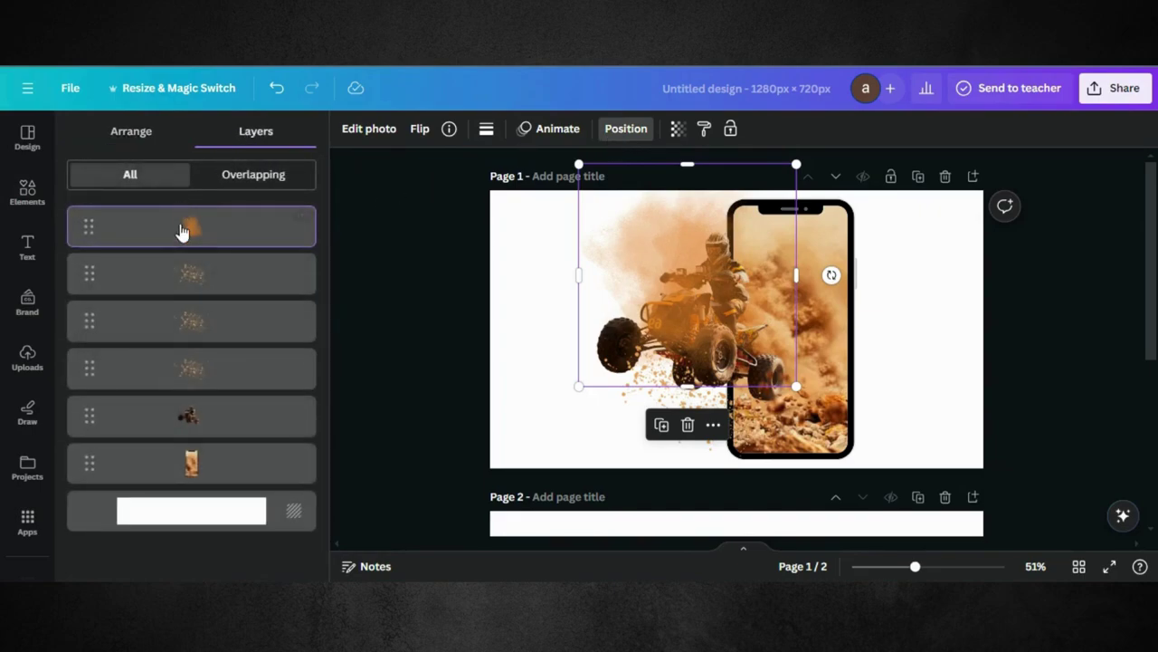
{"action": "left_click_drag", "start_coordinate": [176, 263], "coordinate": [172, 421]}
{"action": "mouse_move", "coordinate": [202, 336]}
{"action": "left_mouse_down"}
{"action": "mouse_move", "coordinate": [186, 395]}
{"action": "mouse_move", "coordinate": [197, 337]}
{"action": "left_mouse_up"}
{"action": "left_click_drag", "start_coordinate": [206, 277], "coordinate": [192, 337]}
{"action": "left_click_drag", "start_coordinate": [226, 225], "coordinate": [202, 314]}
{"action": "left_click_drag", "start_coordinate": [194, 414], "coordinate": [215, 237]}
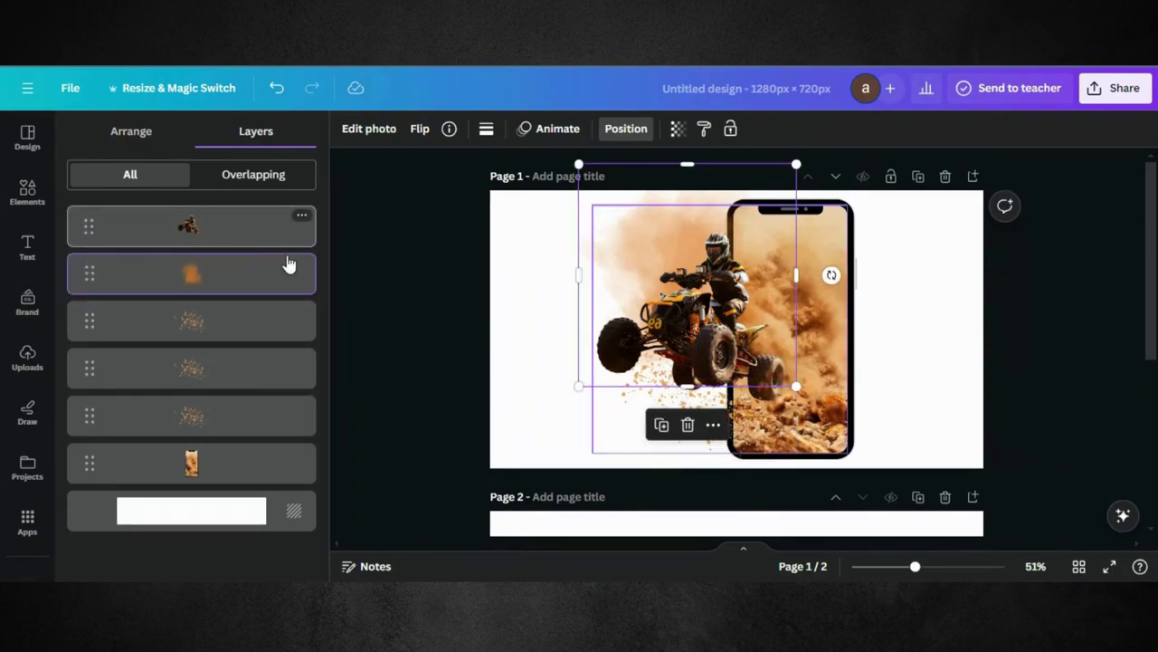
{"action": "left_click", "coordinate": [335, 299]}
{"action": "left_click", "coordinate": [382, 318]}
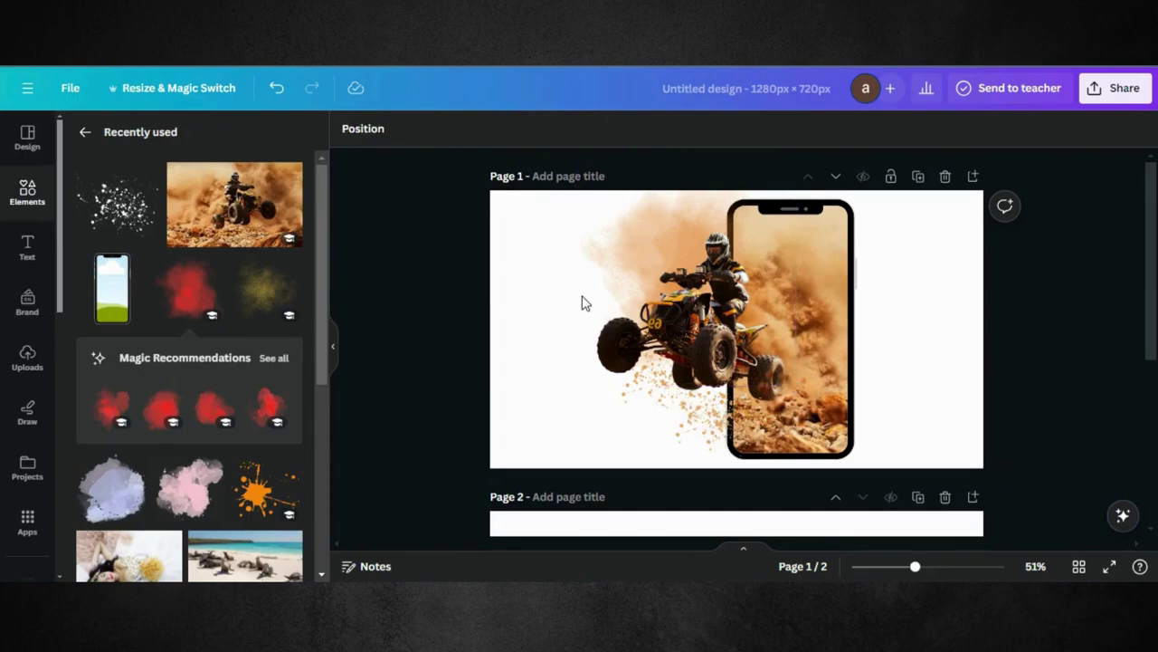
Step: Shrink the dust stain slightly and reposition it behind the rider and quad bike, beside the phone frame
{"action": "left_click", "coordinate": [644, 251]}
{"action": "left_click", "coordinate": [586, 231]}
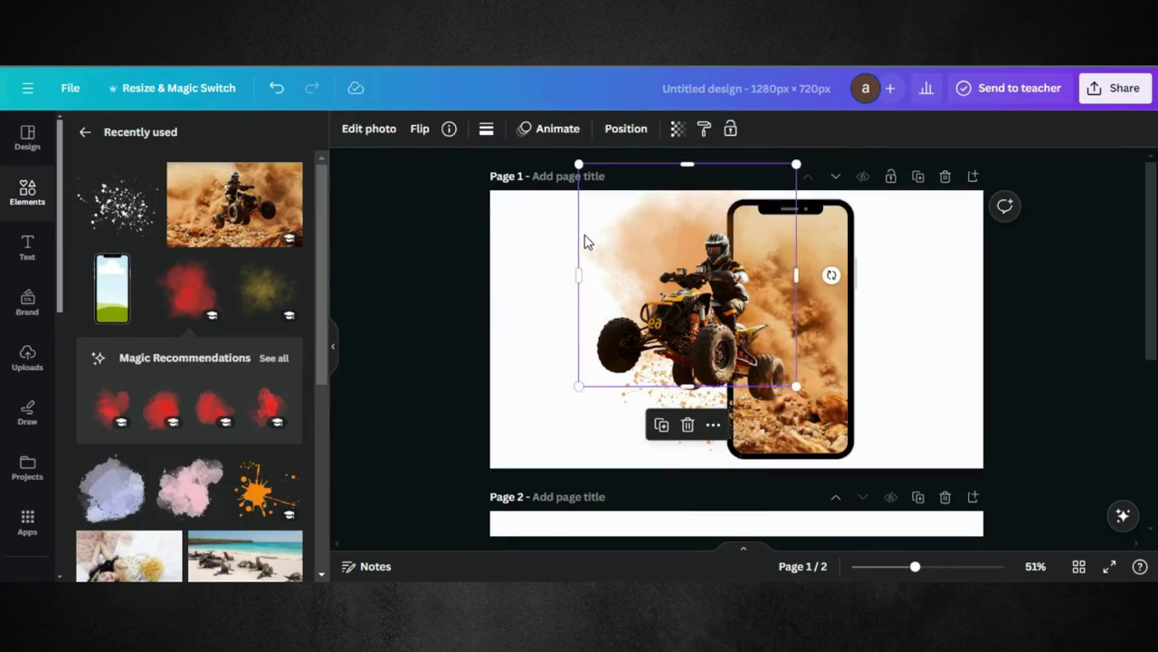
{"action": "left_click_drag", "start_coordinate": [602, 379], "coordinate": [634, 362]}
{"action": "left_click_drag", "start_coordinate": [667, 195], "coordinate": [645, 225]}
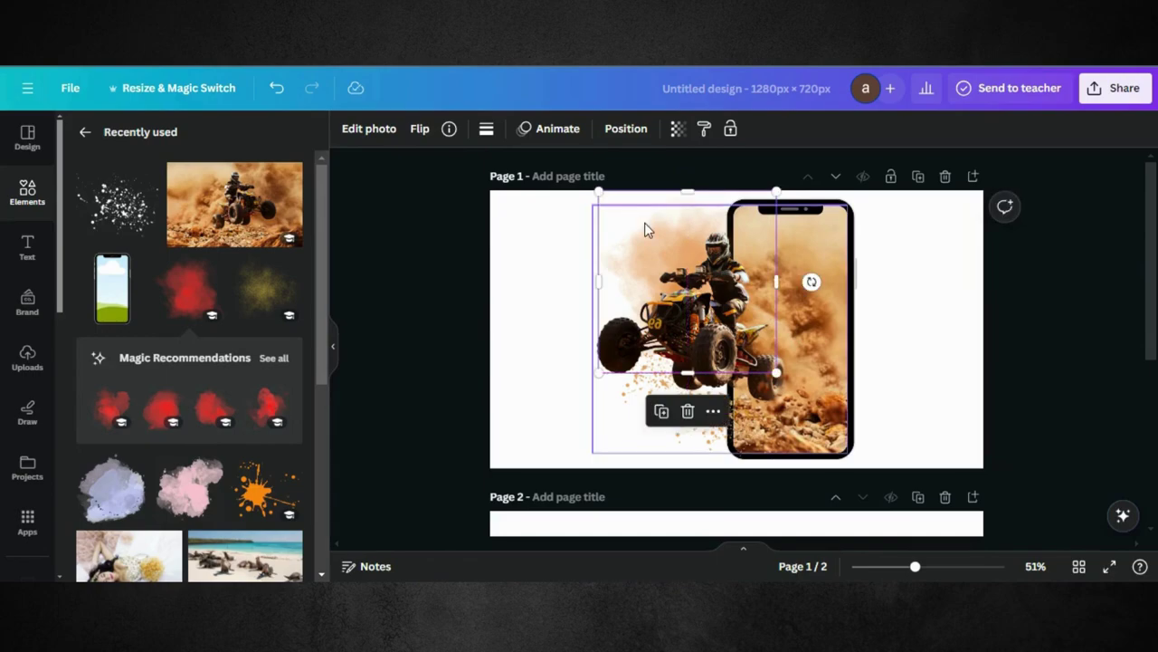
{"action": "left_click_drag", "start_coordinate": [599, 372], "coordinate": [584, 387]}
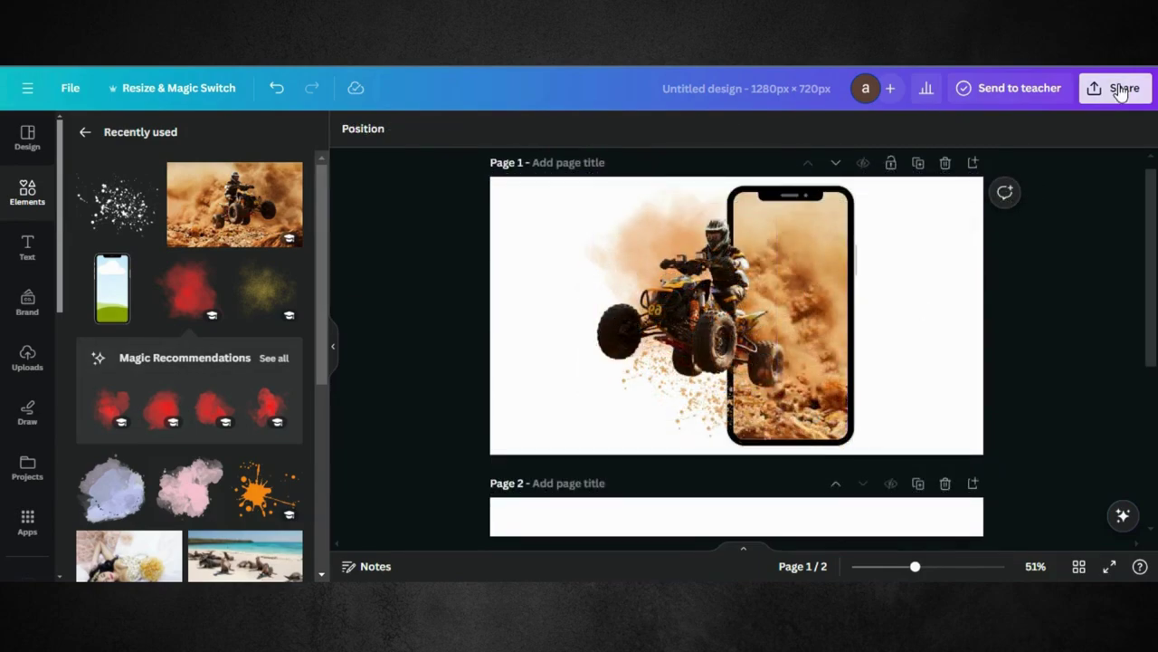
Step: Download only page 1 of the design as a PNG at 1,280 × 720 px
{"action": "left_click", "coordinate": [1121, 90]}
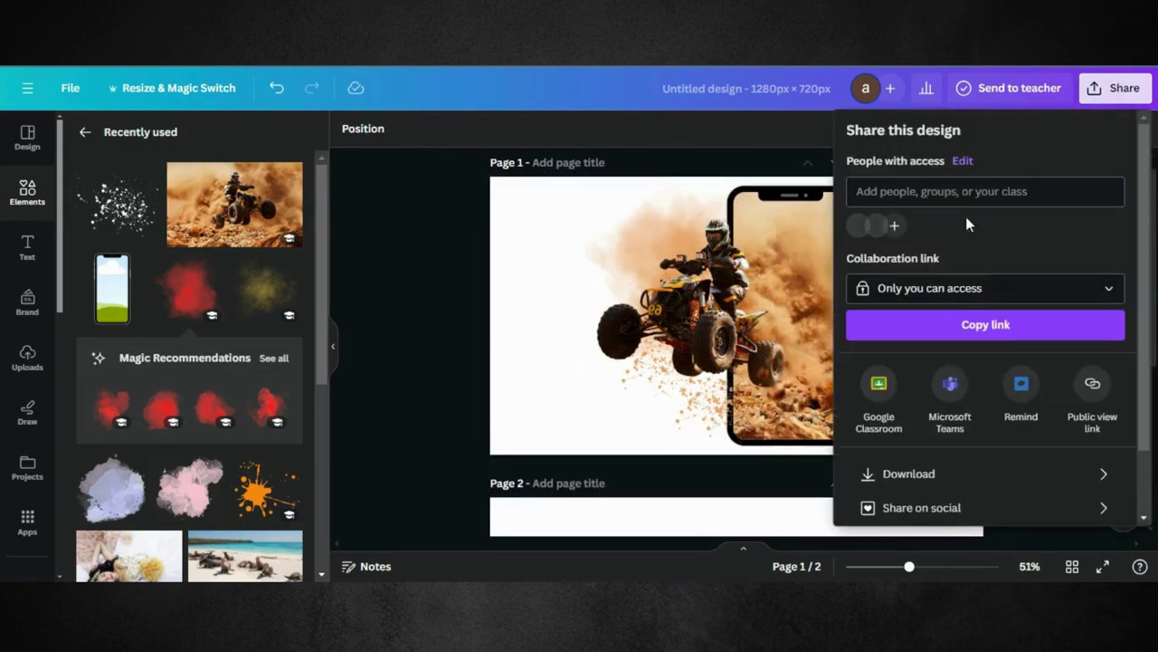
{"action": "scroll", "coordinate": [924, 333], "scroll_direction": "down", "scroll_amount": 2}
{"action": "left_click", "coordinate": [910, 398]}
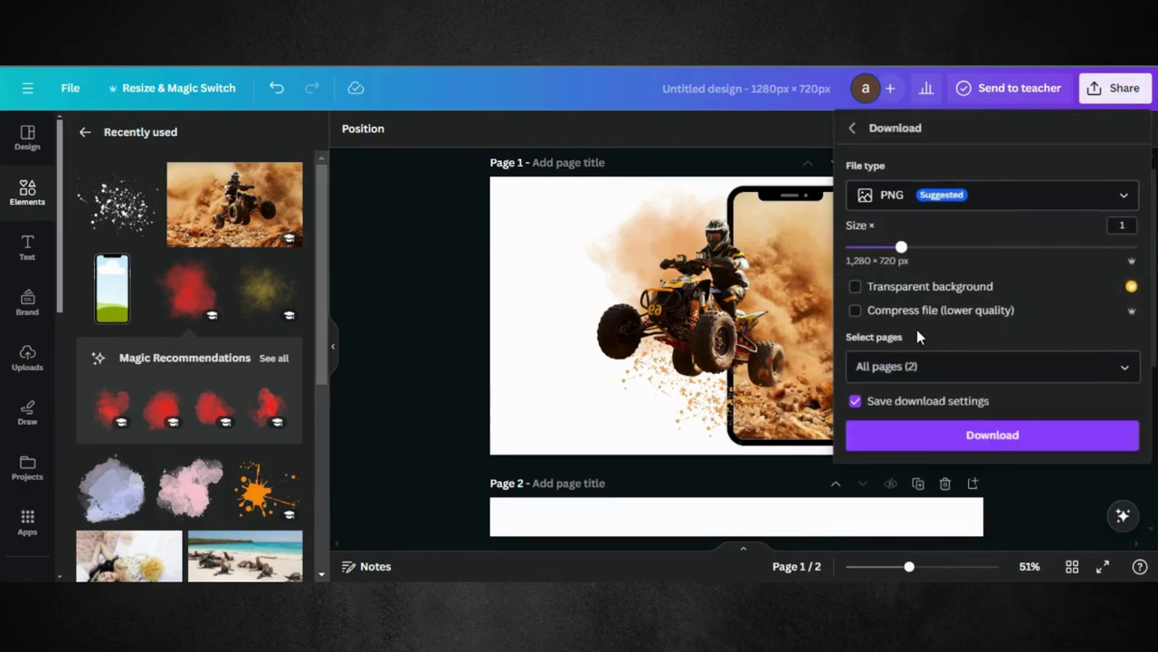
{"action": "left_click", "coordinate": [952, 364]}
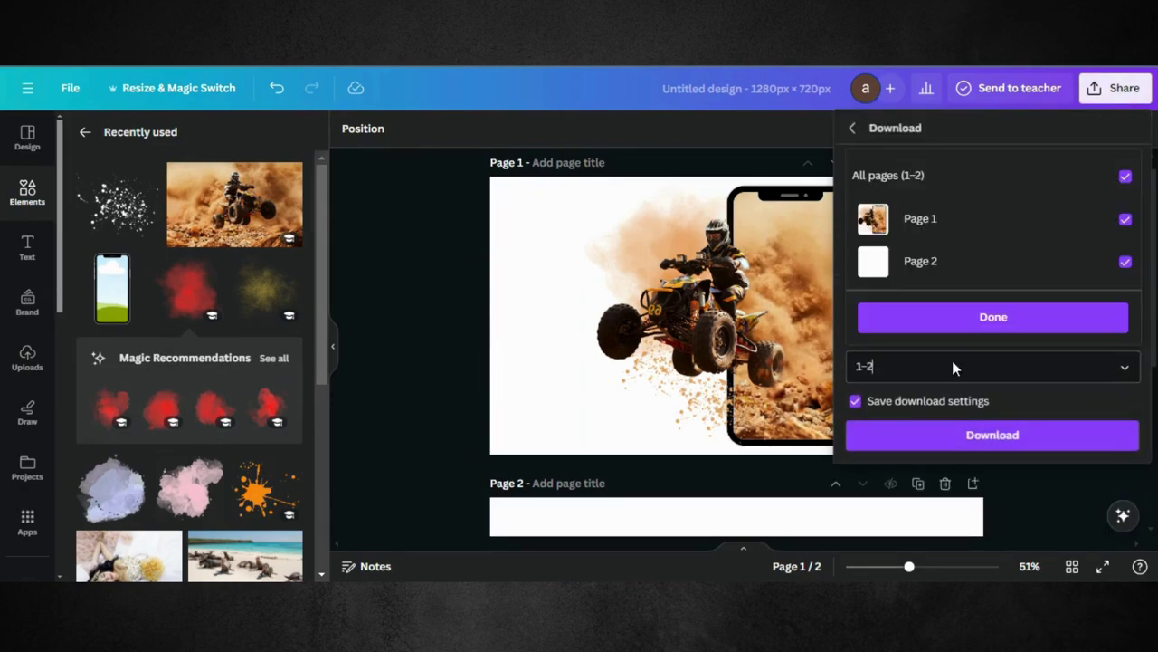
{"action": "left_click", "coordinate": [1126, 177]}
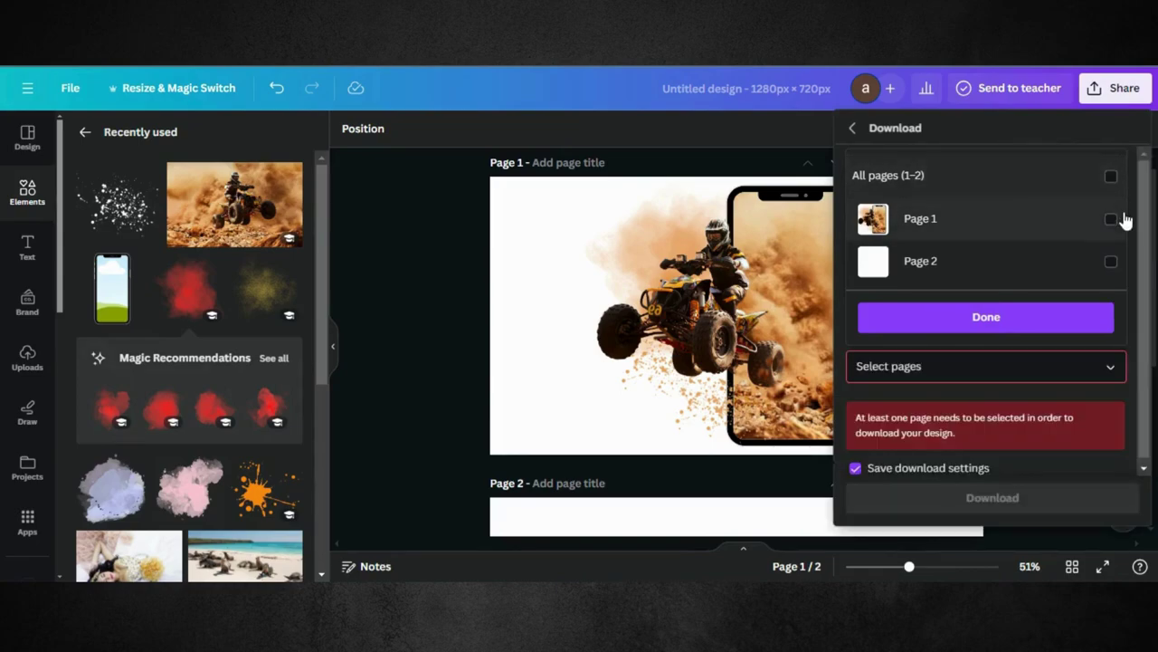
{"action": "left_click", "coordinate": [1111, 221]}
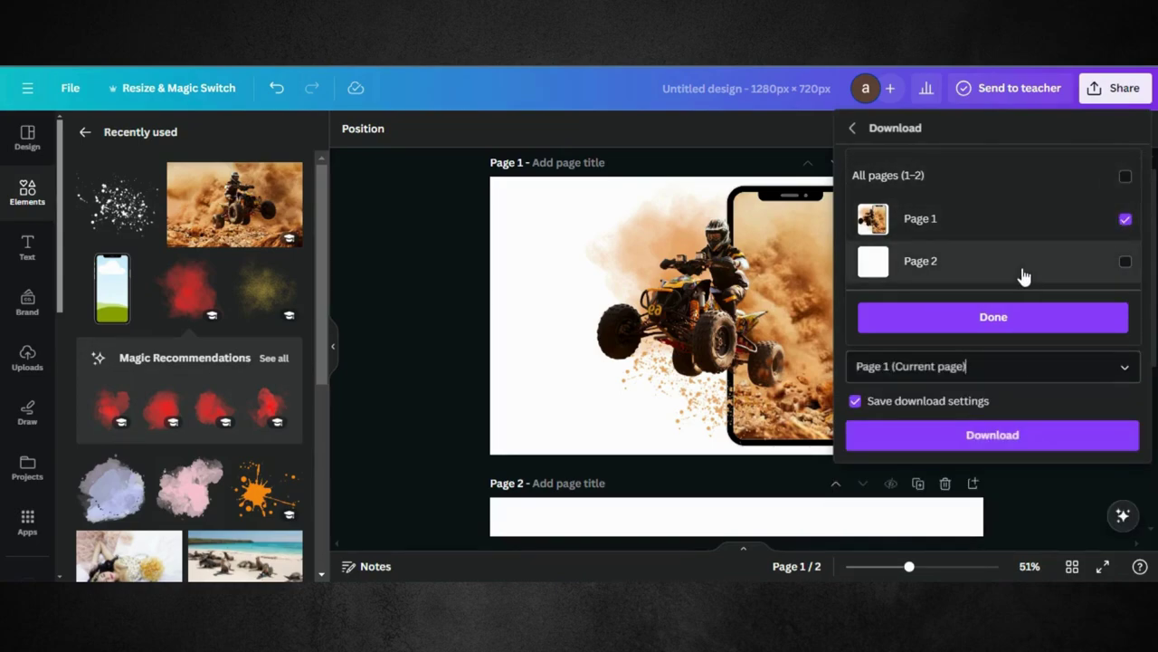
{"action": "left_click", "coordinate": [1001, 318]}
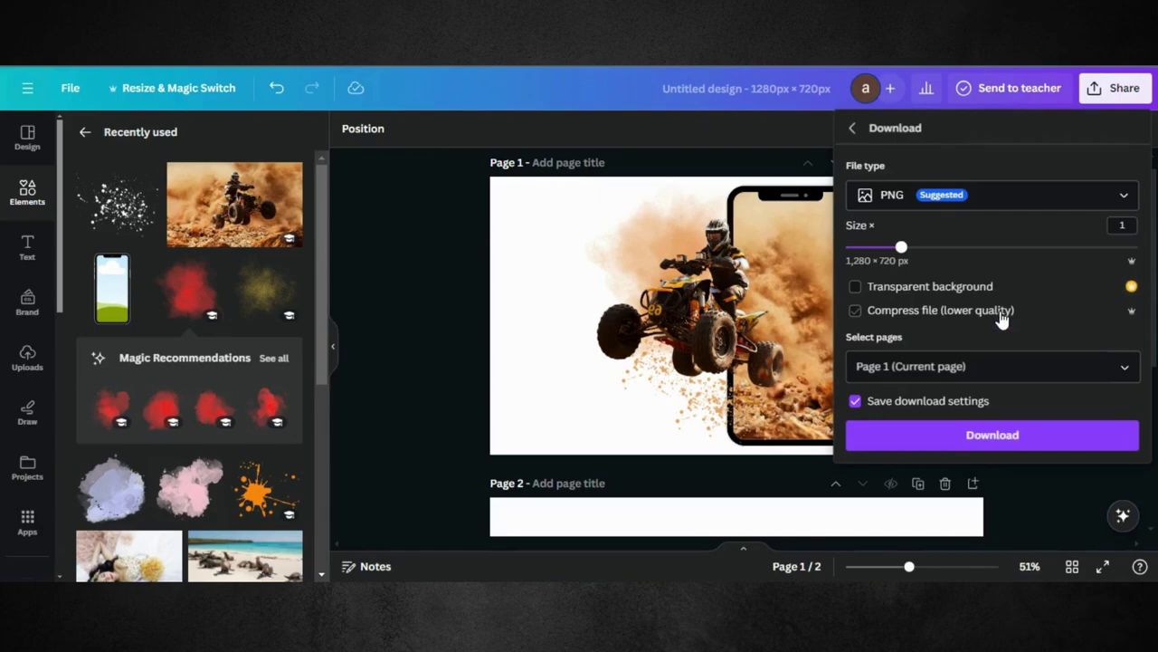
{"action": "left_click", "coordinate": [933, 429]}
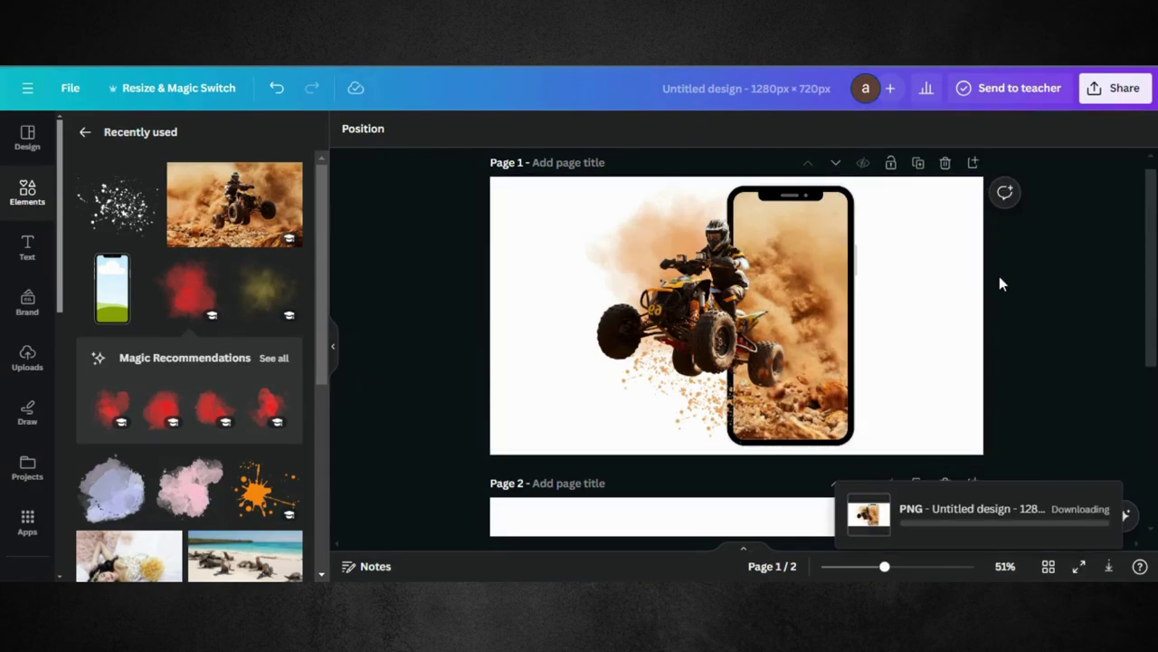